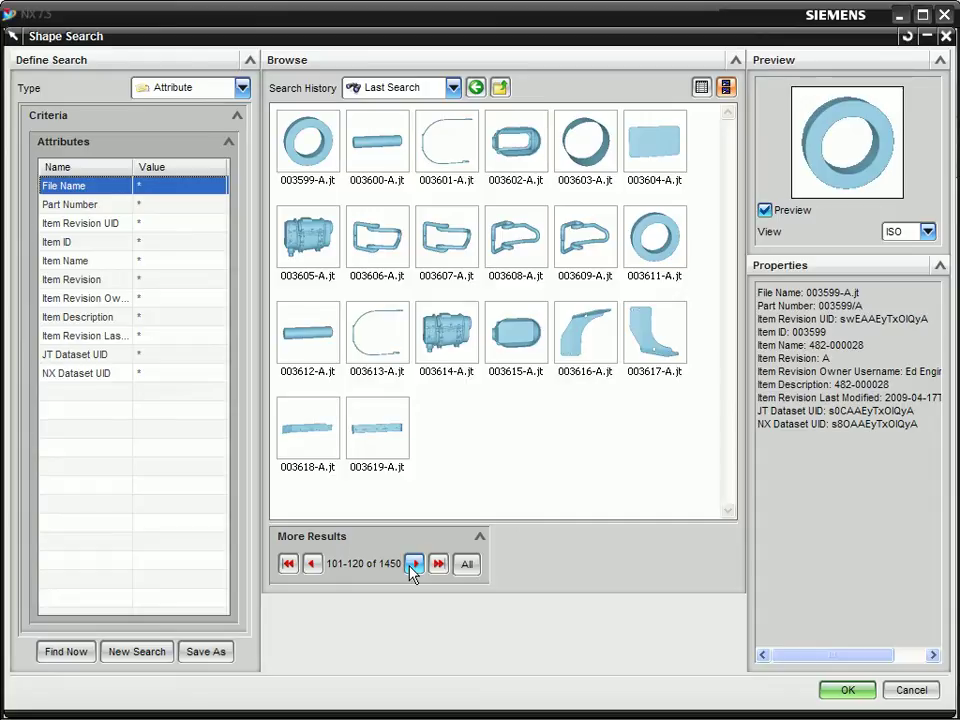
# - Page four more times through the *turbocharger* results, then close Shape Search to Recent items
pyautogui.click(414, 564)
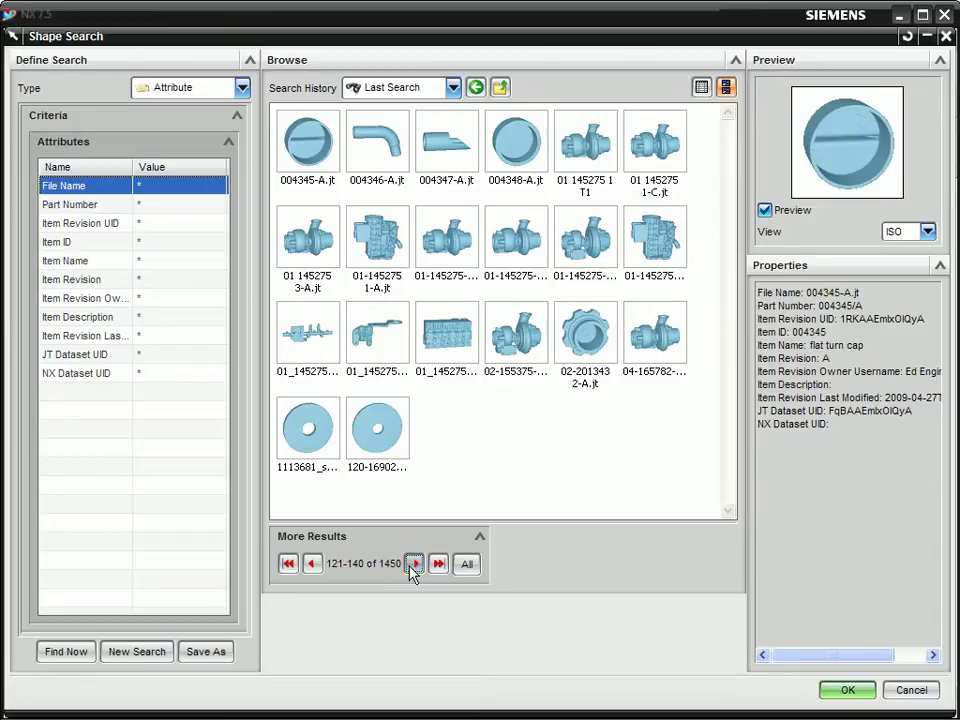
pyautogui.click(414, 564)
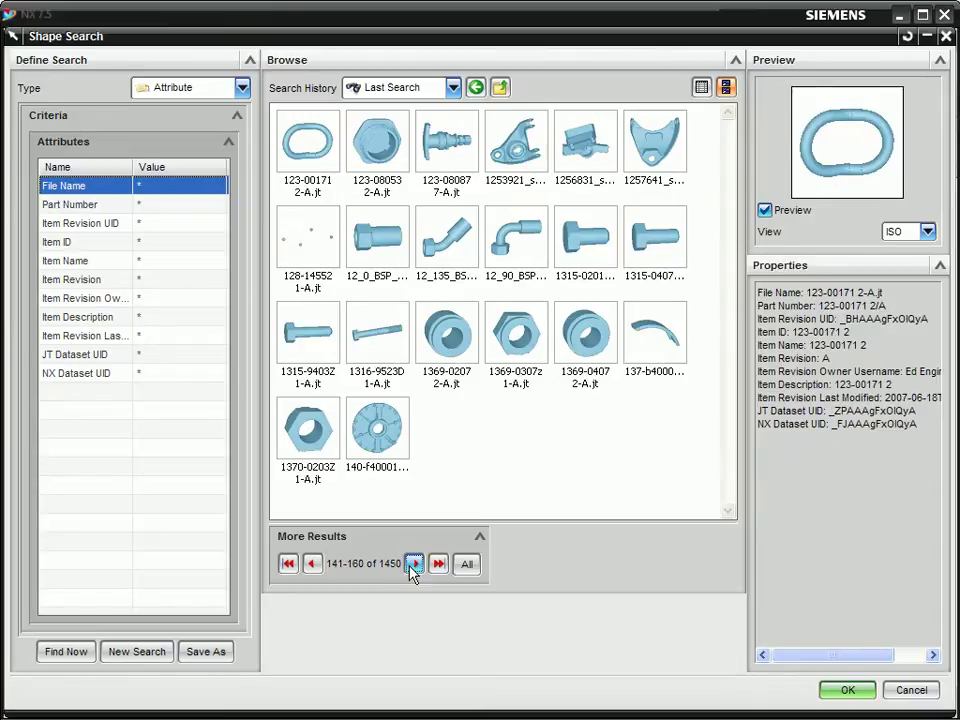
pyautogui.click(414, 564)
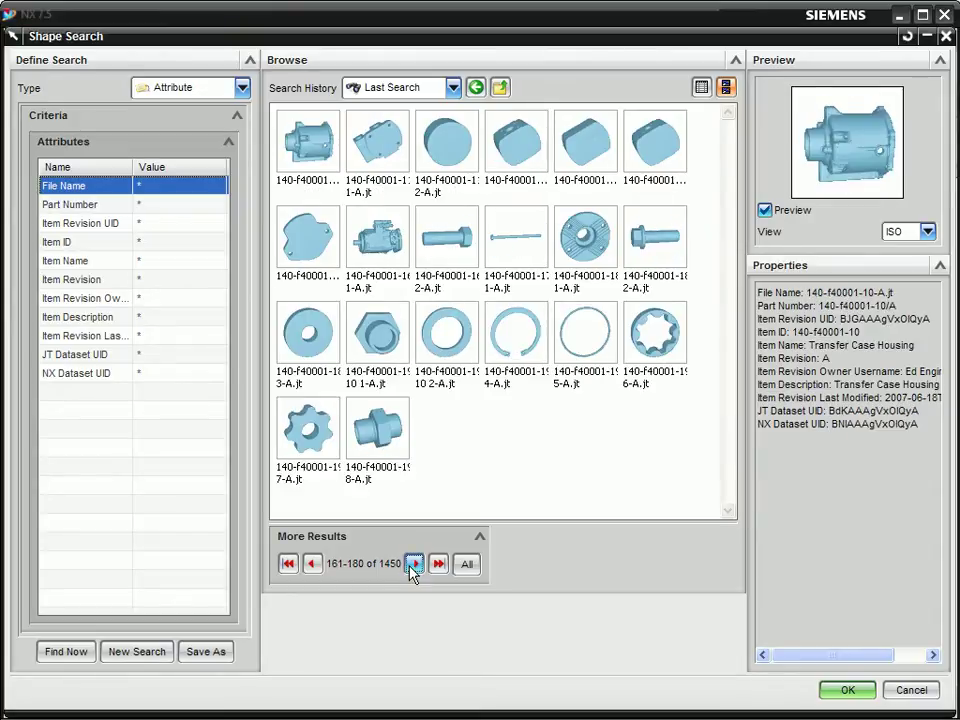
pyautogui.click(414, 564)
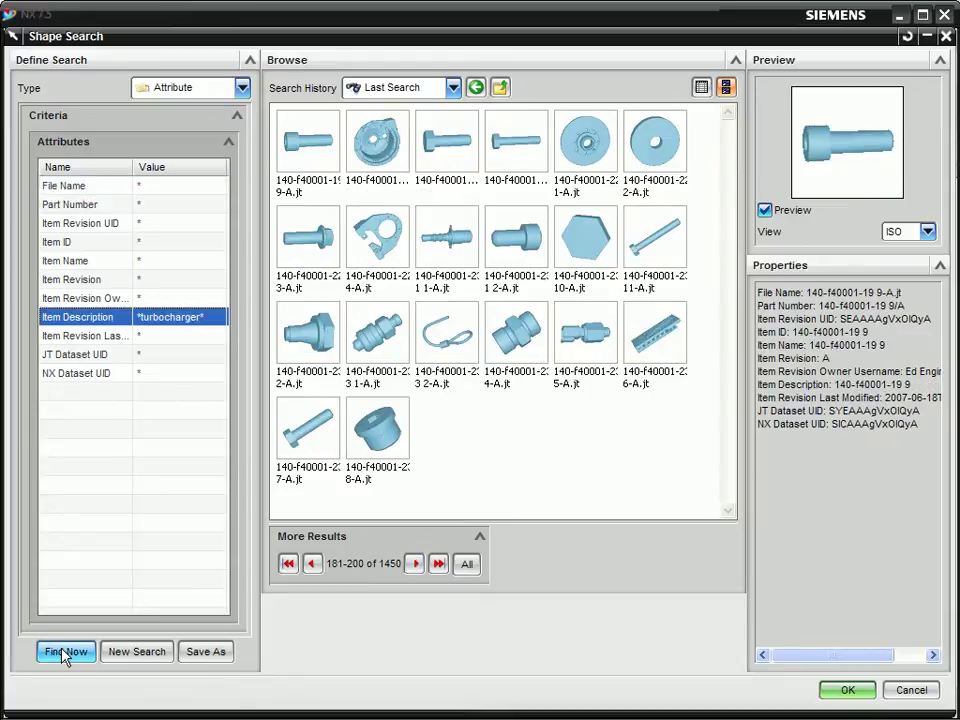
pyautogui.click(63, 652)
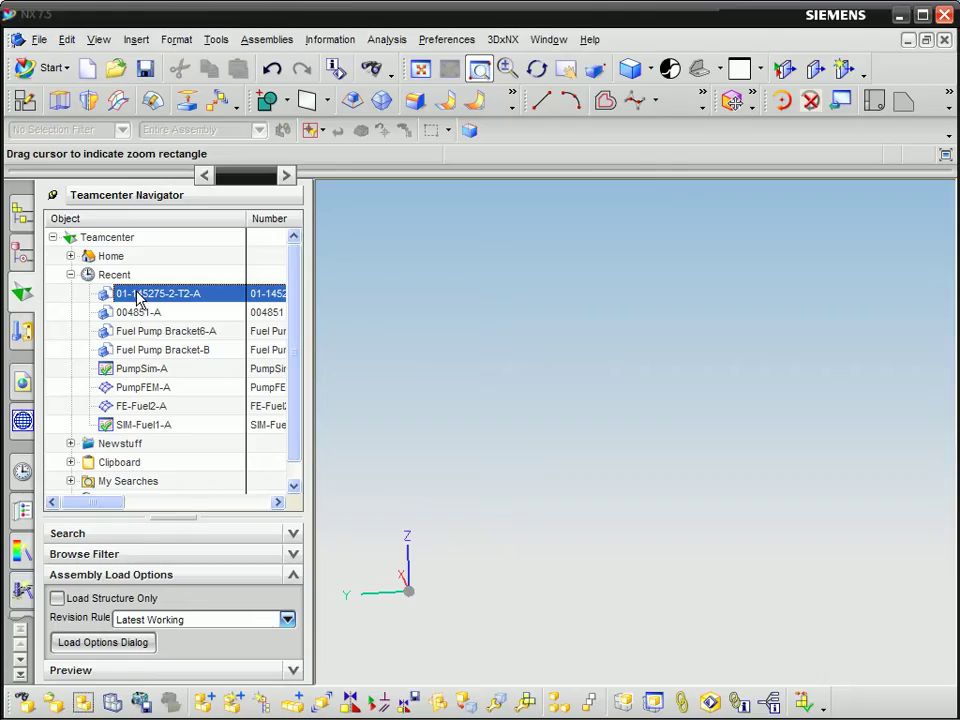
# - Open the 01-145275-2-T2-A turbocharger assembly from Recent items and launch Shape Search
pyautogui.rightClick(138, 296)
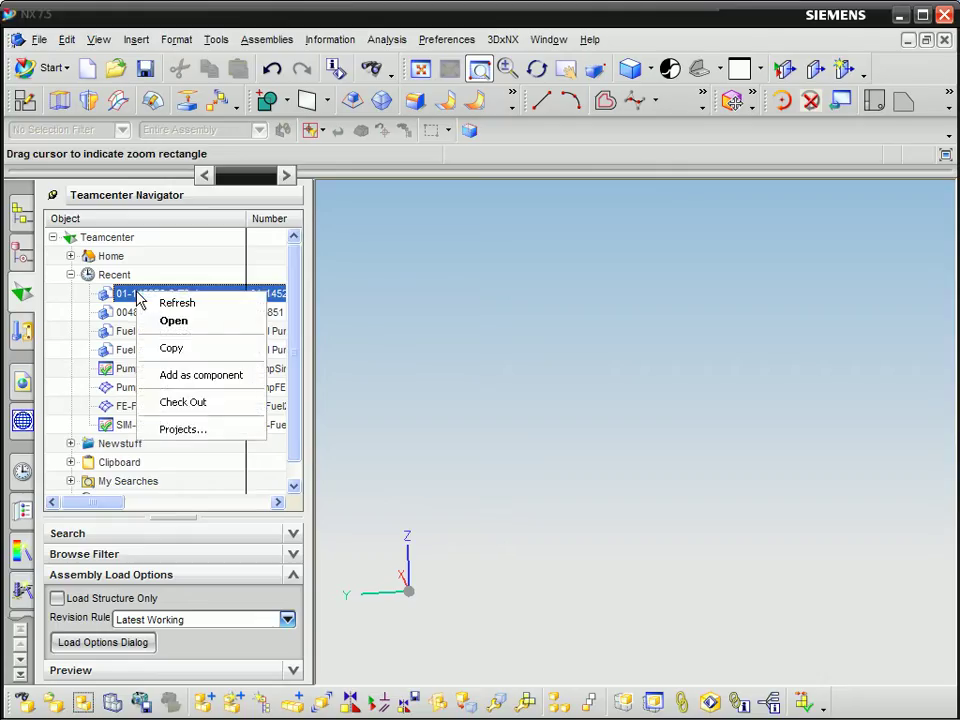
pyautogui.click(188, 324)
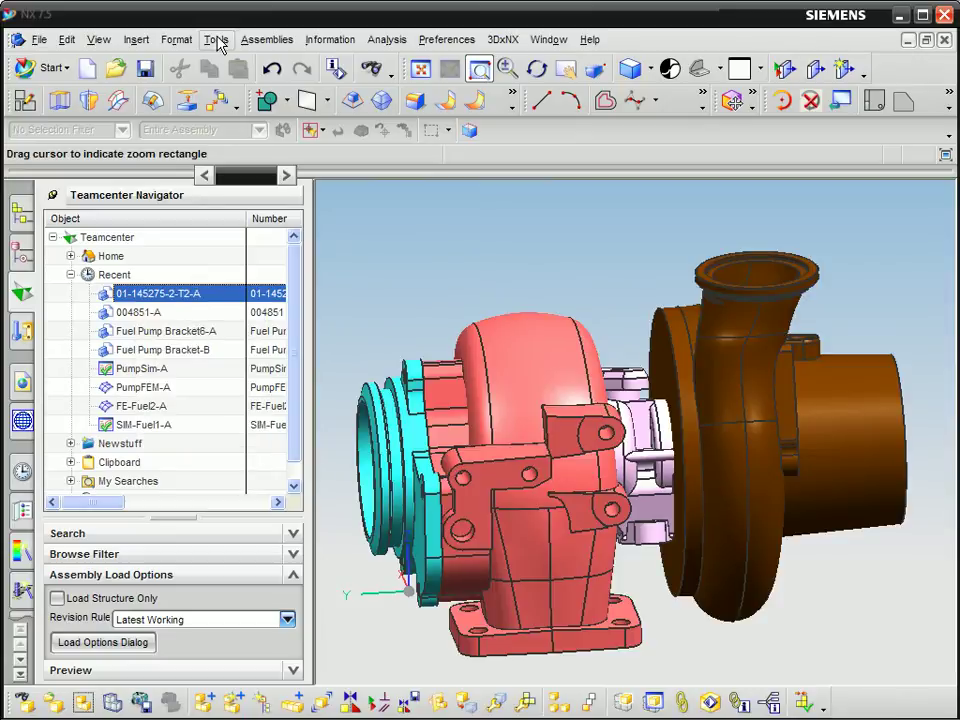
pyautogui.click(216, 40)
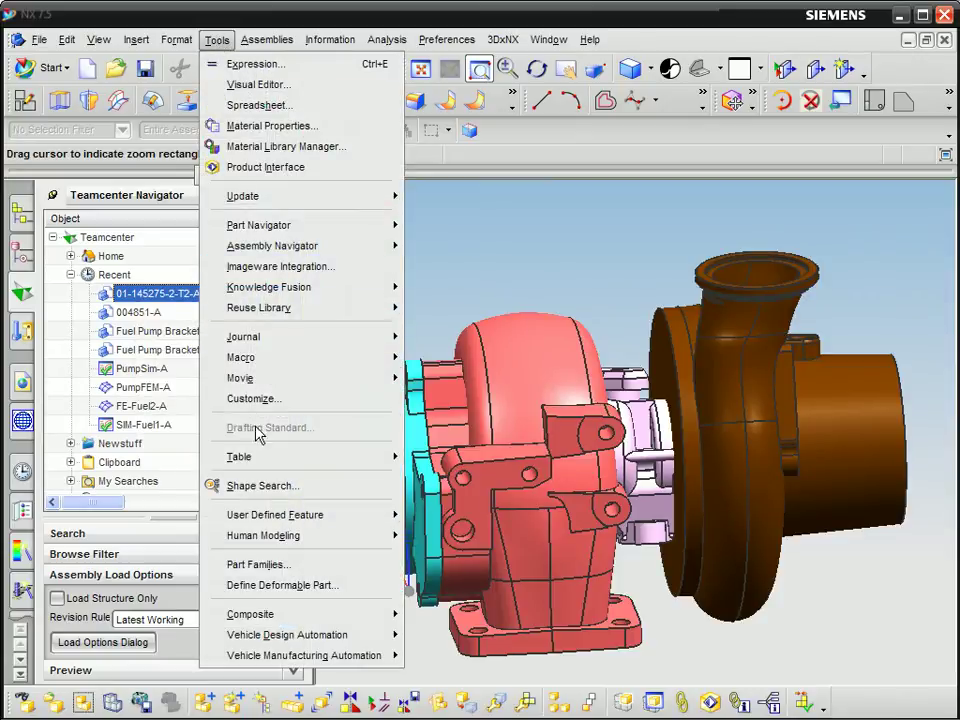
pyautogui.click(263, 486)
# - Select the cyan pulley, red housing, pink body and brown pump housing as search input
pyautogui.click(377, 418)
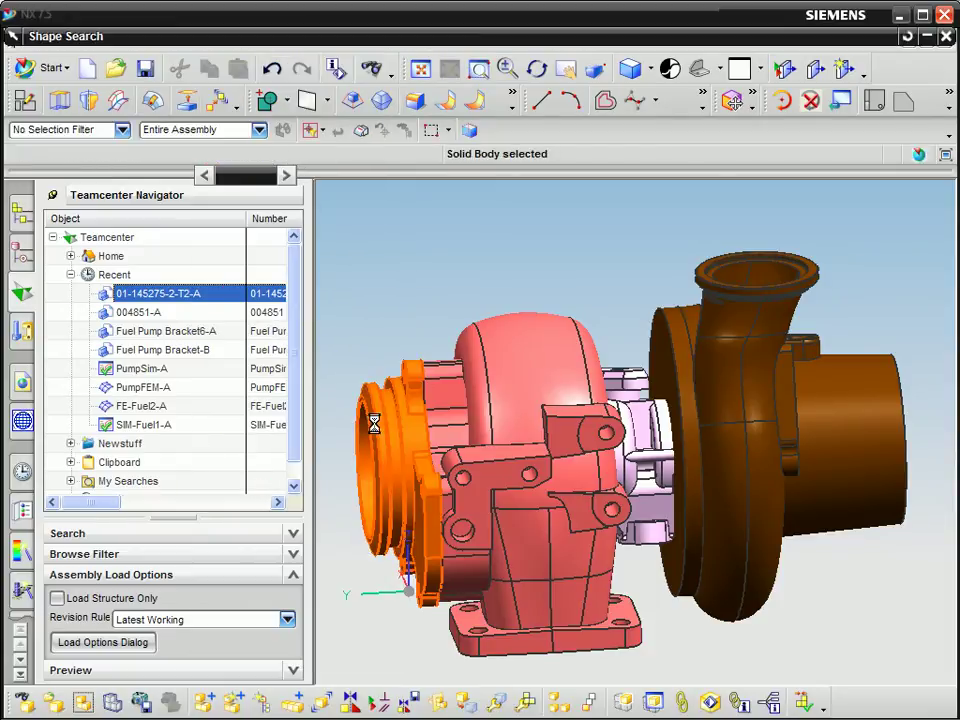
pyautogui.click(445, 410)
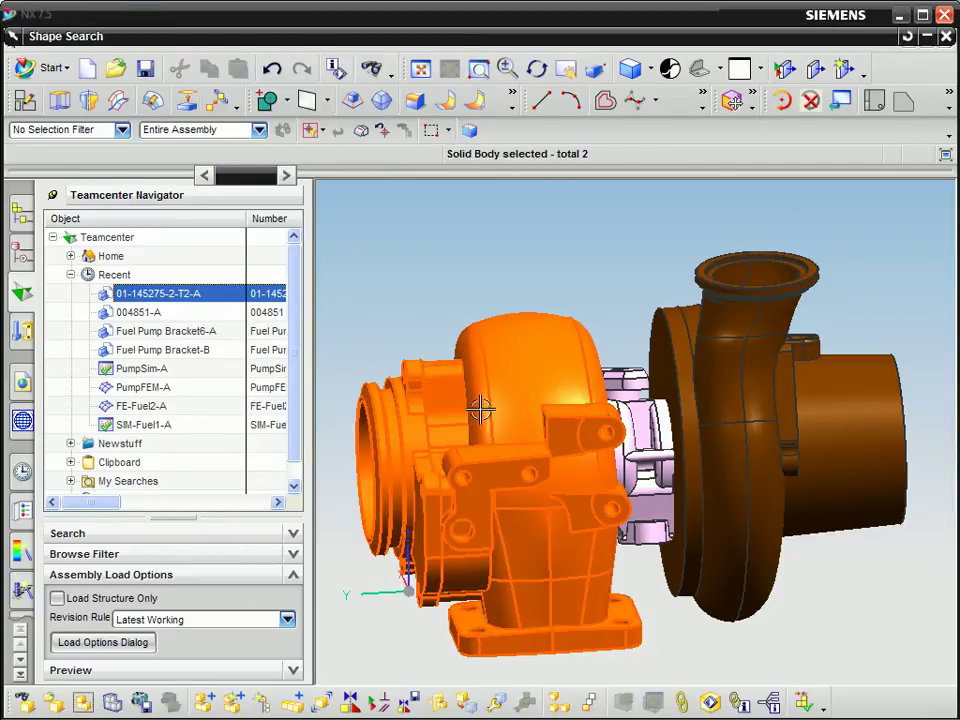
pyautogui.click(641, 400)
pyautogui.click(690, 398)
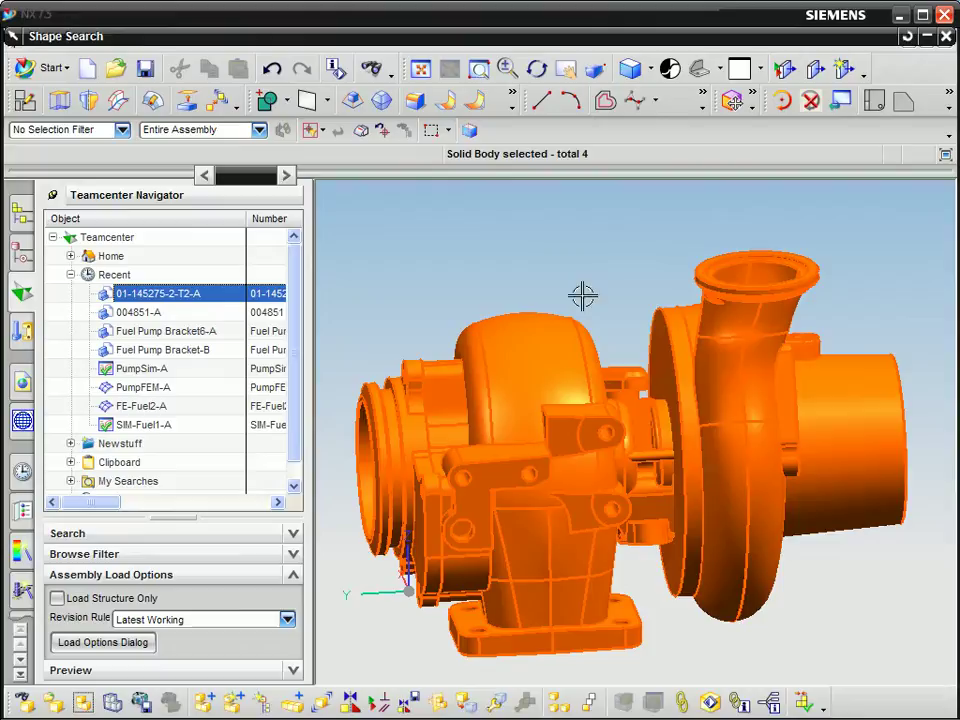
pyautogui.middleClick(410, 38)
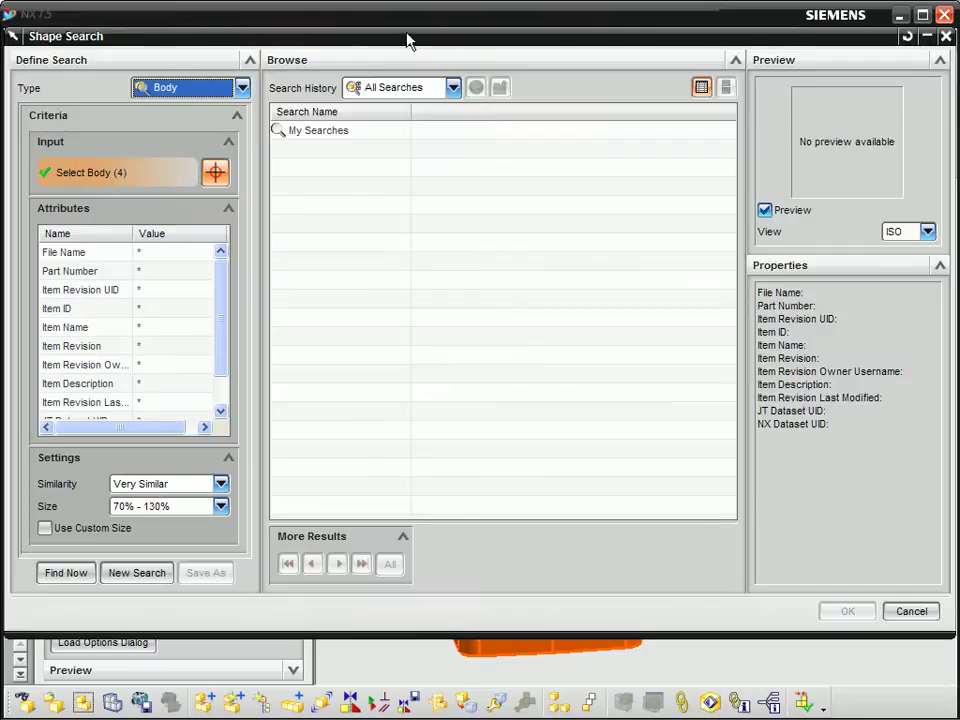
# - Run Find Now with Very Similar similarity and 70%-130% size on the four bodies
pyautogui.click(45, 576)
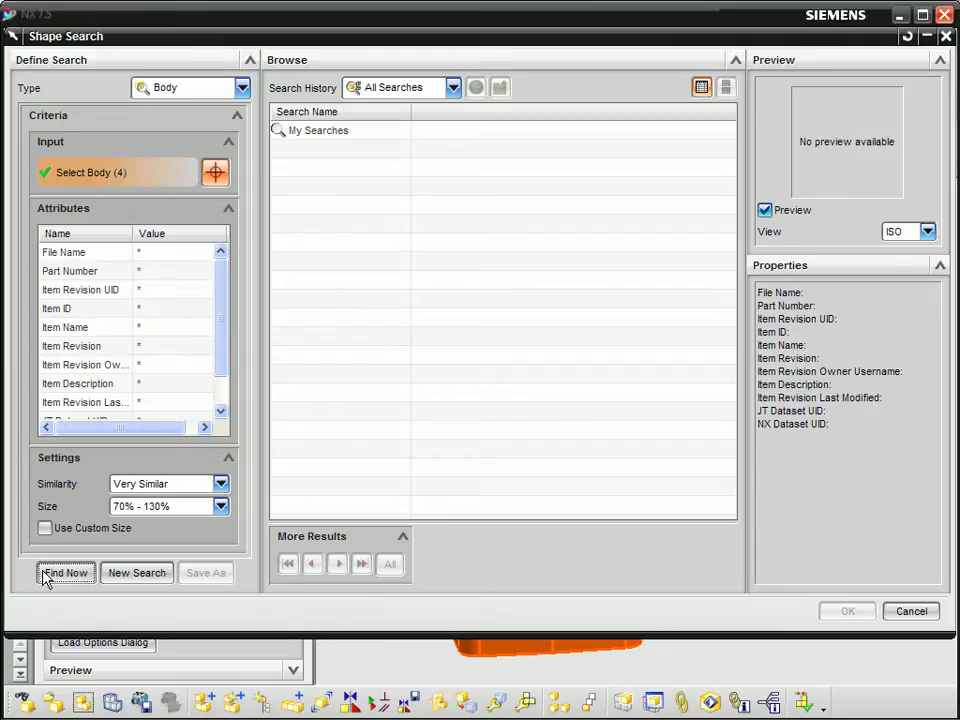
pyautogui.click(45, 576)
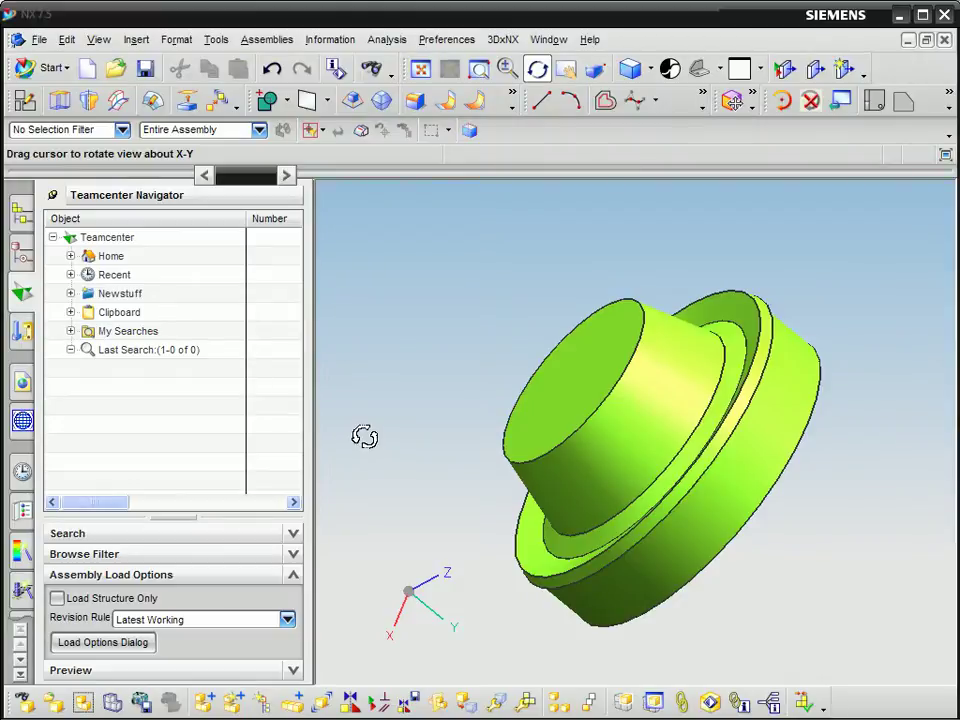
# - Rotate the green stepped part to a side view and start a Shape Search on it
pyautogui.moveTo(369, 433); pyautogui.dragTo(399, 405)
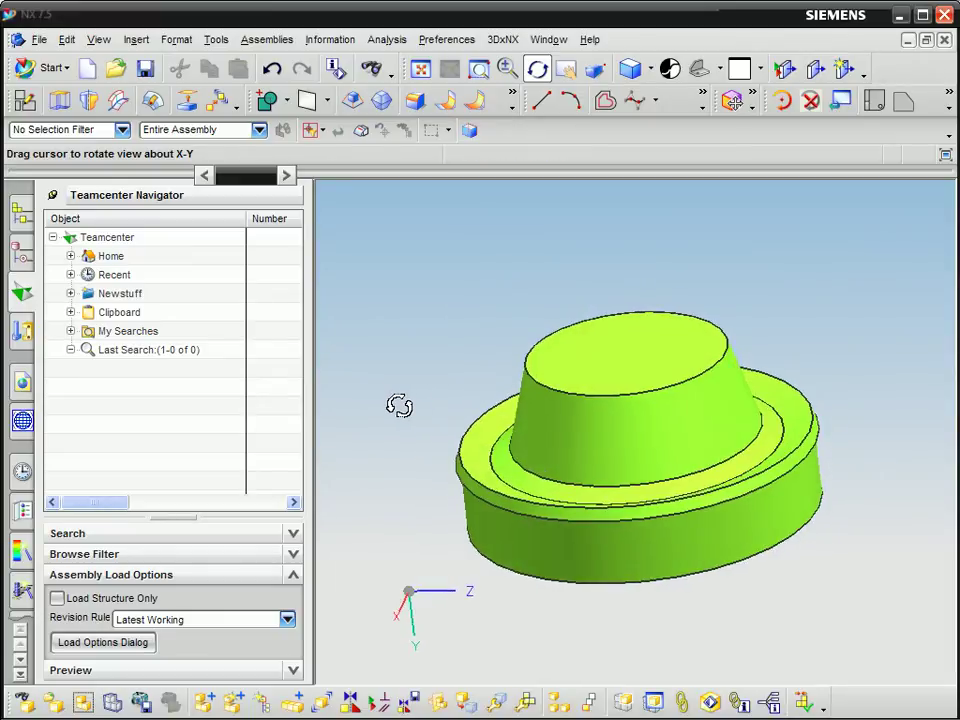
pyautogui.click(217, 39)
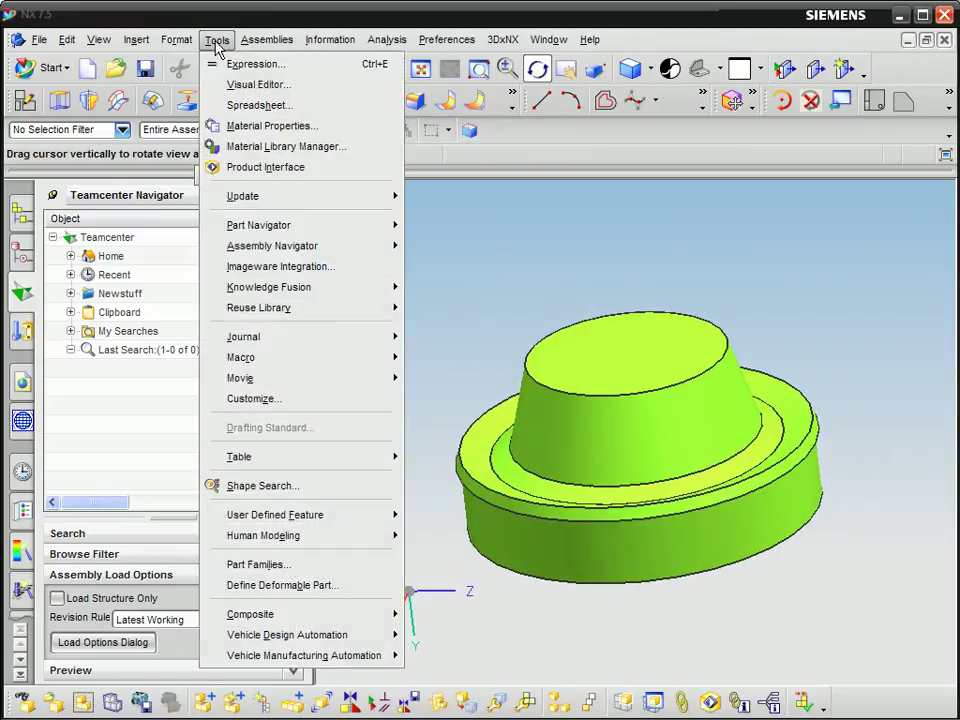
pyautogui.click(297, 486)
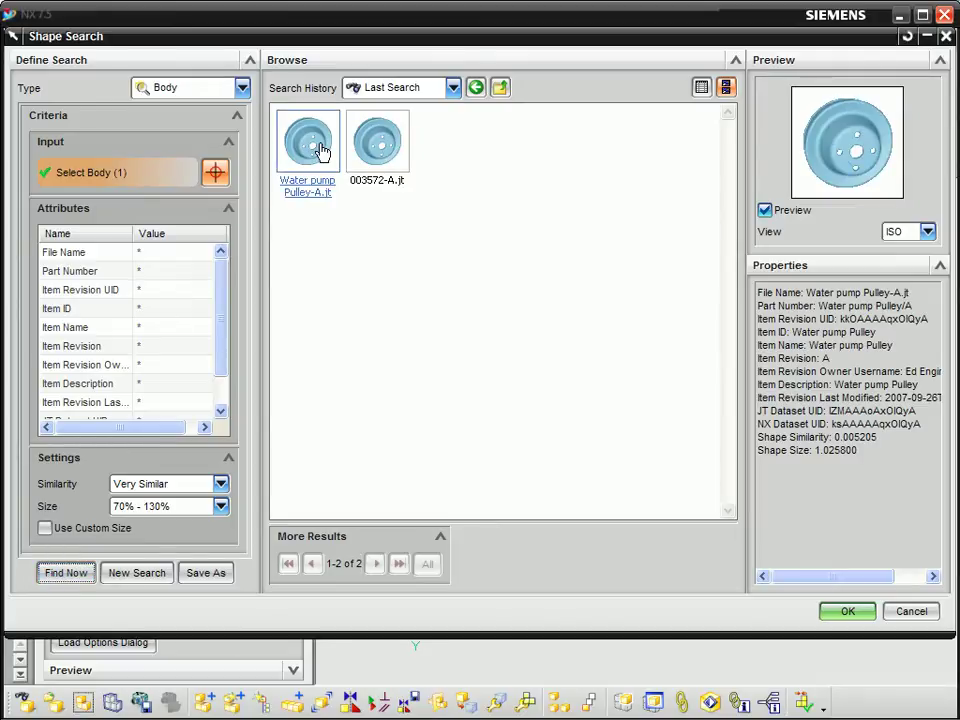
# - Open Water pump Pulley-A.jt from the two shape-search matches
pyautogui.rightClick(321, 152)
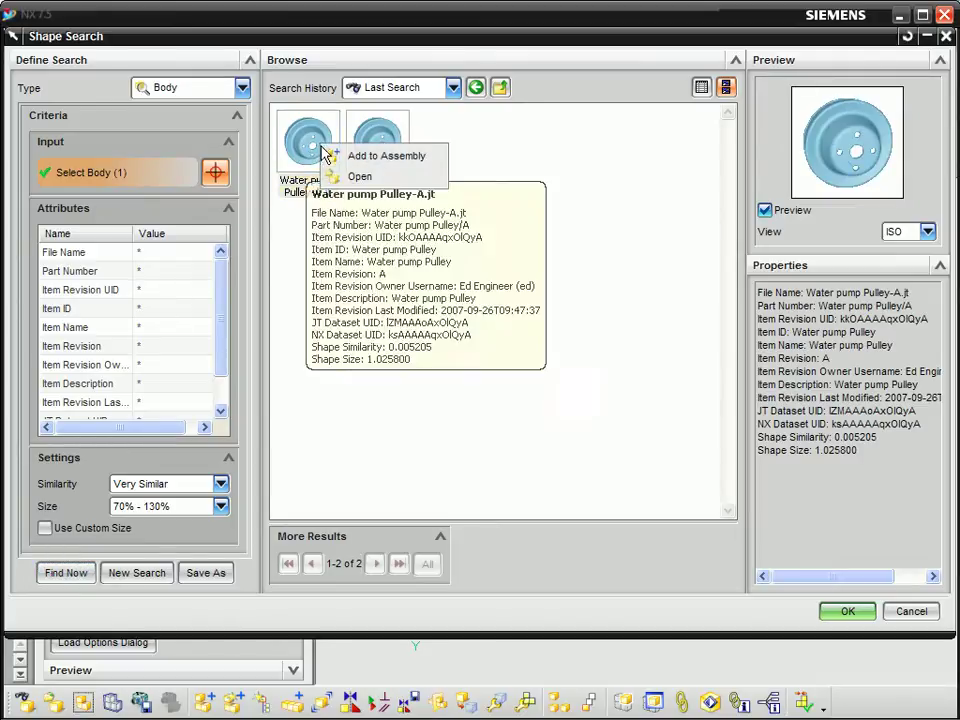
pyautogui.click(368, 178)
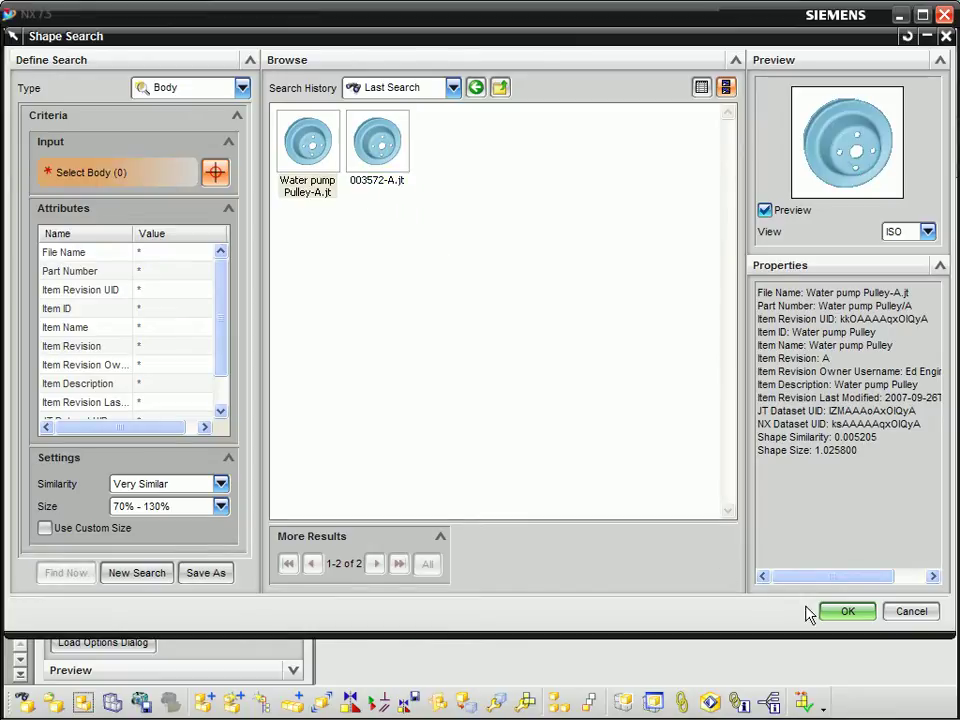
# - Close Shape Search, tilt the pulley face-up and zoom in on the hub and bolt holes
pyautogui.click(838, 614)
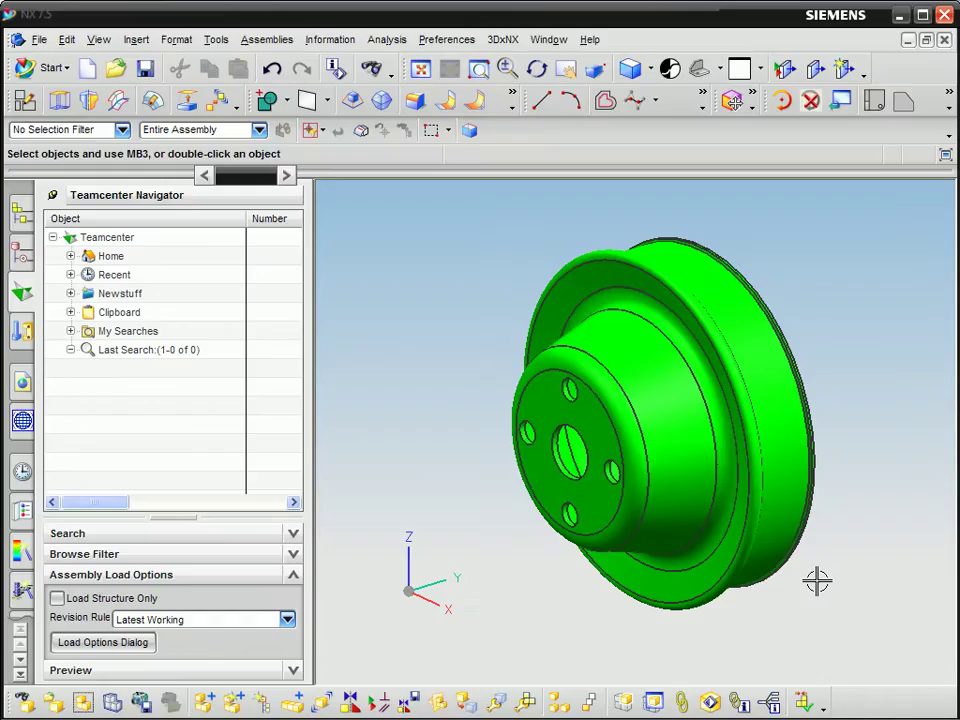
pyautogui.press('F7')
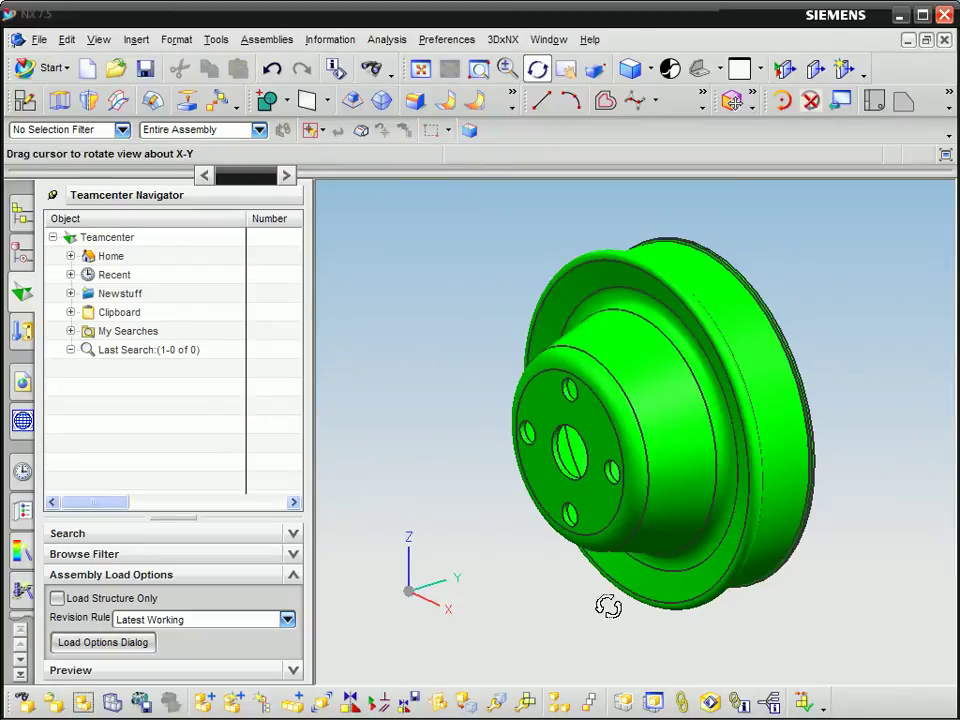
pyautogui.moveTo(538, 611); pyautogui.dragTo(530, 555)
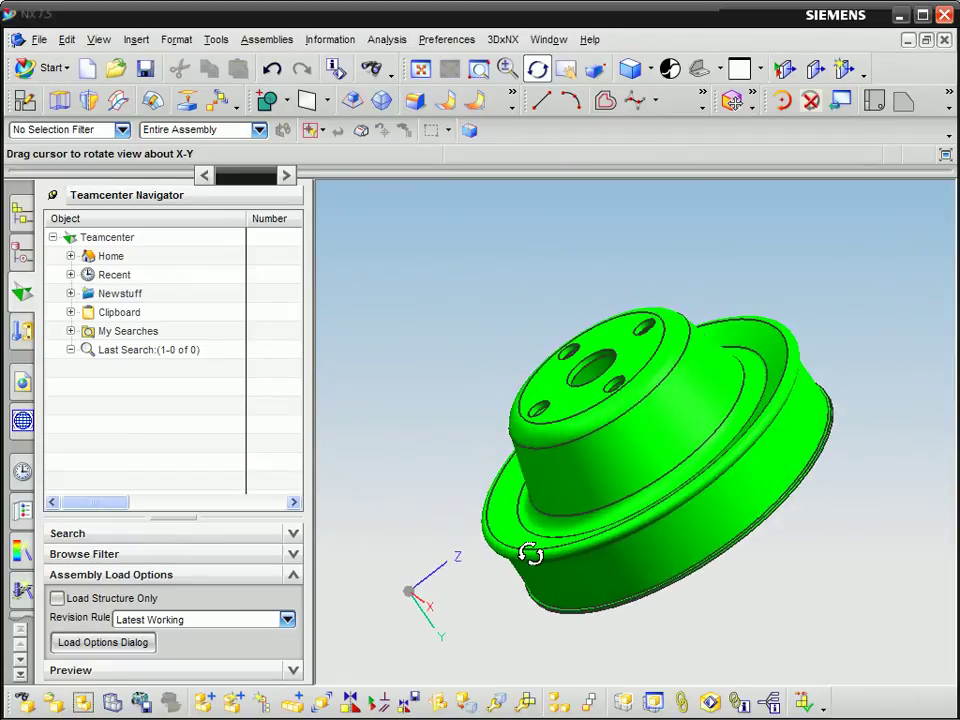
pyautogui.click(478, 68)
pyautogui.moveTo(485, 304); pyautogui.dragTo(685, 472)
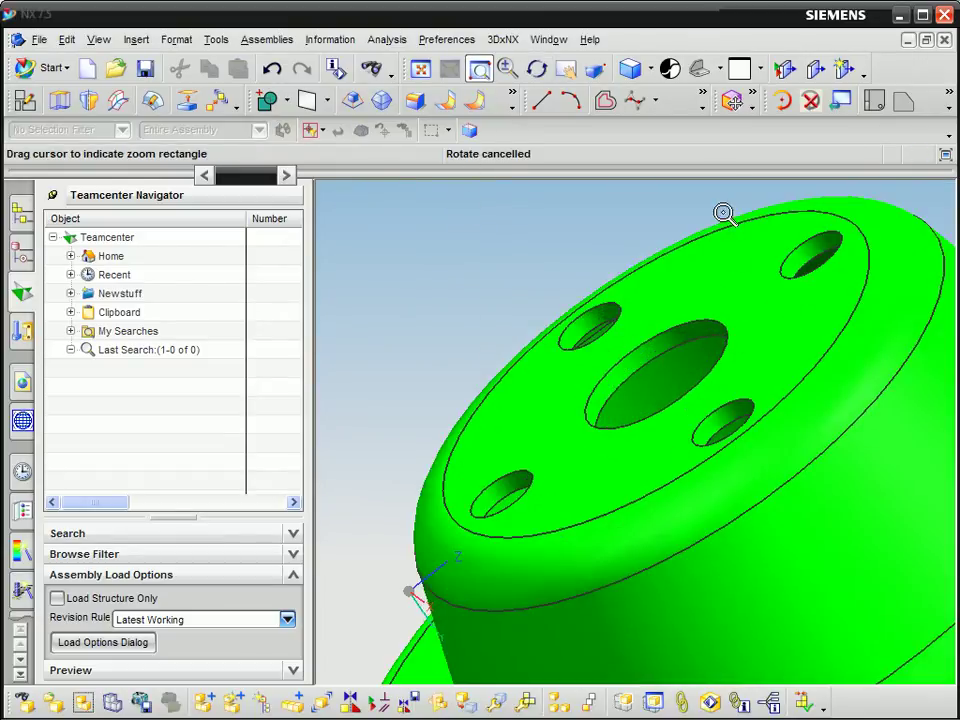
pyautogui.click(730, 102)
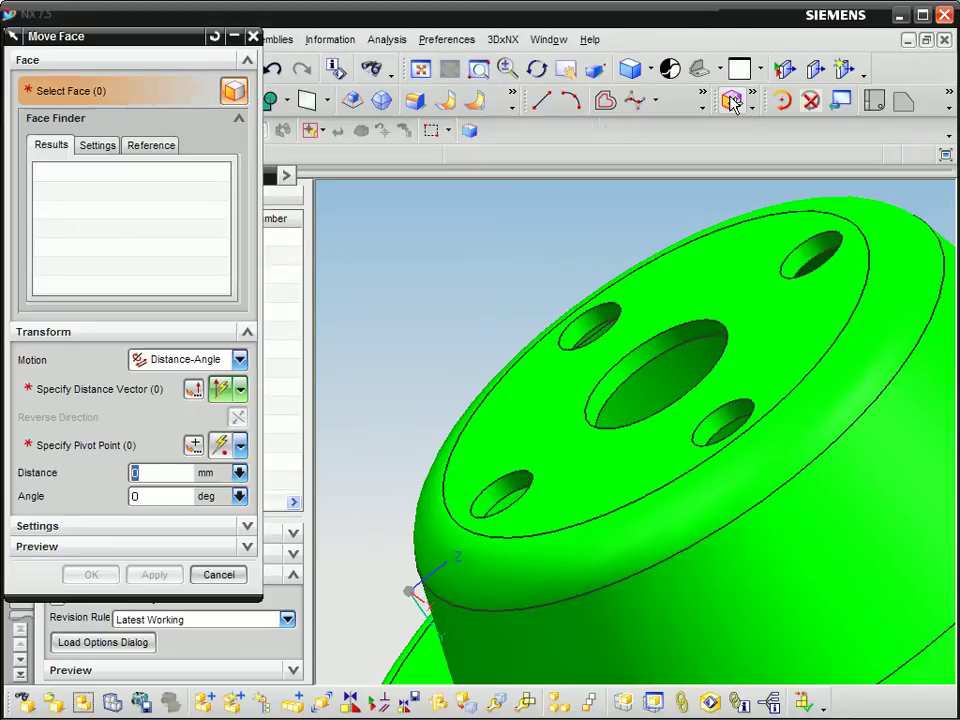
# - Move two hub faces of the pulley outward by 3 mm instead of 2 mm
pyautogui.click(566, 387)
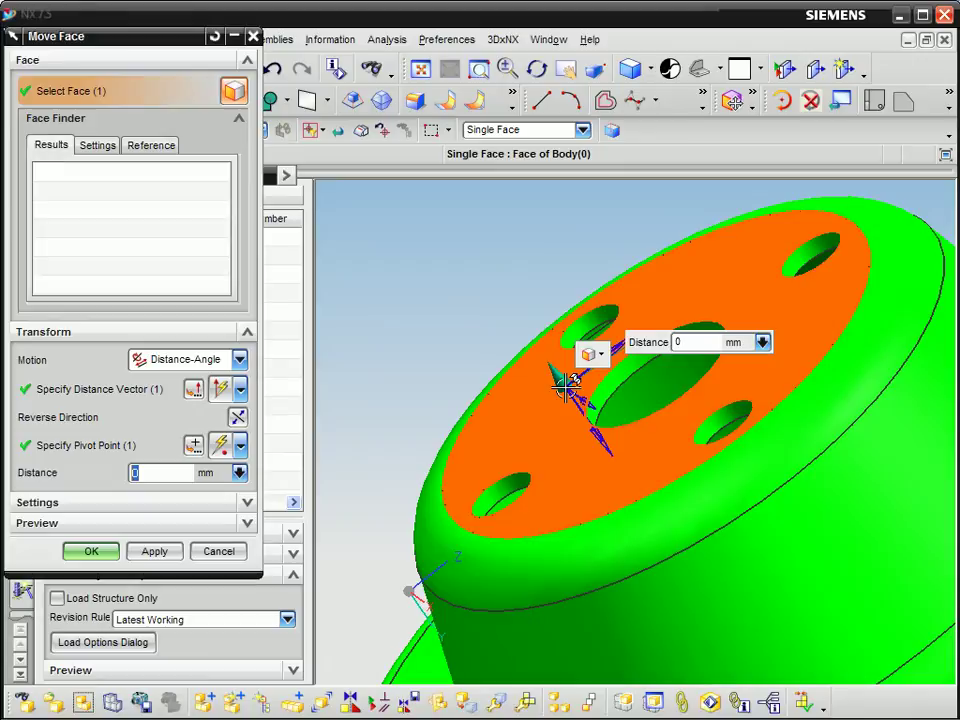
pyautogui.click(534, 418)
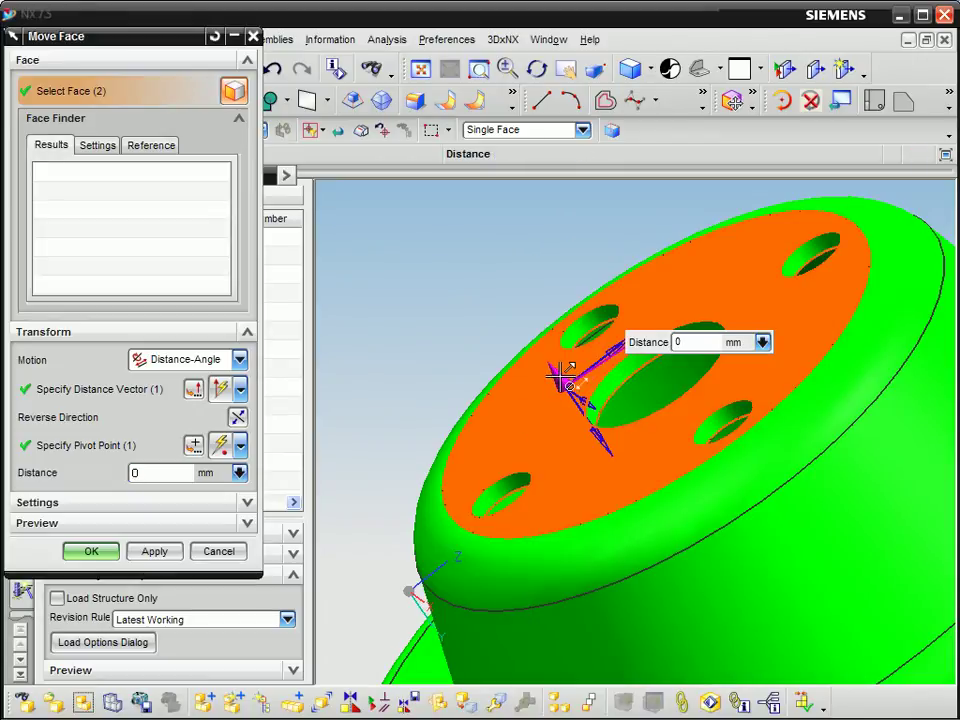
pyautogui.moveTo(561, 371)
pyautogui.mouseDown()
pyautogui.moveTo(529, 341)
pyautogui.moveTo(555, 375)
pyautogui.mouseUp()
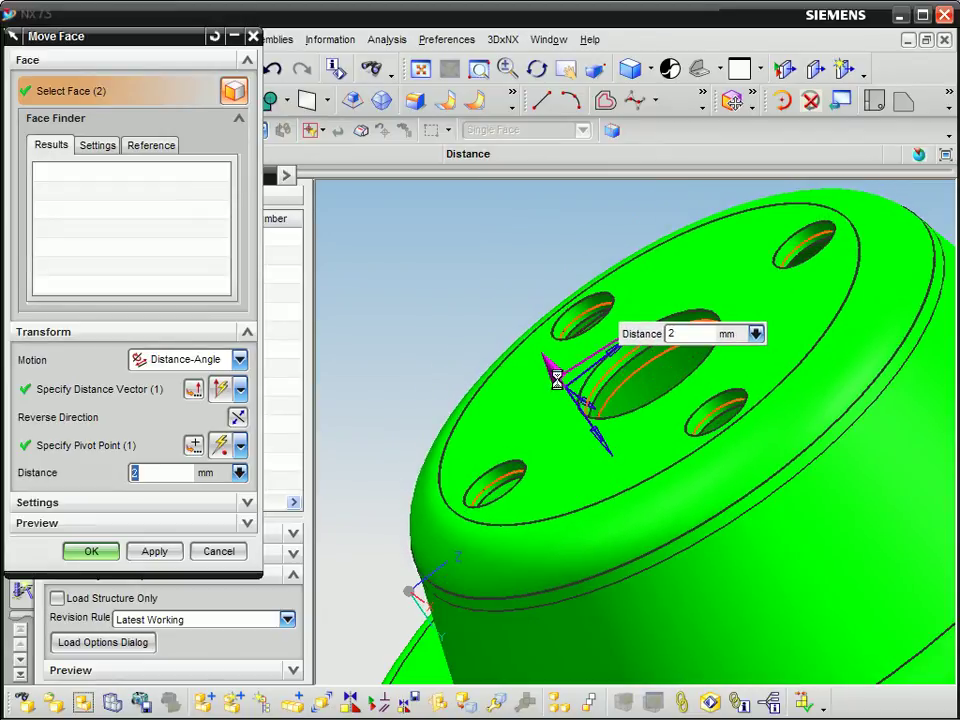
pyautogui.click(676, 338)
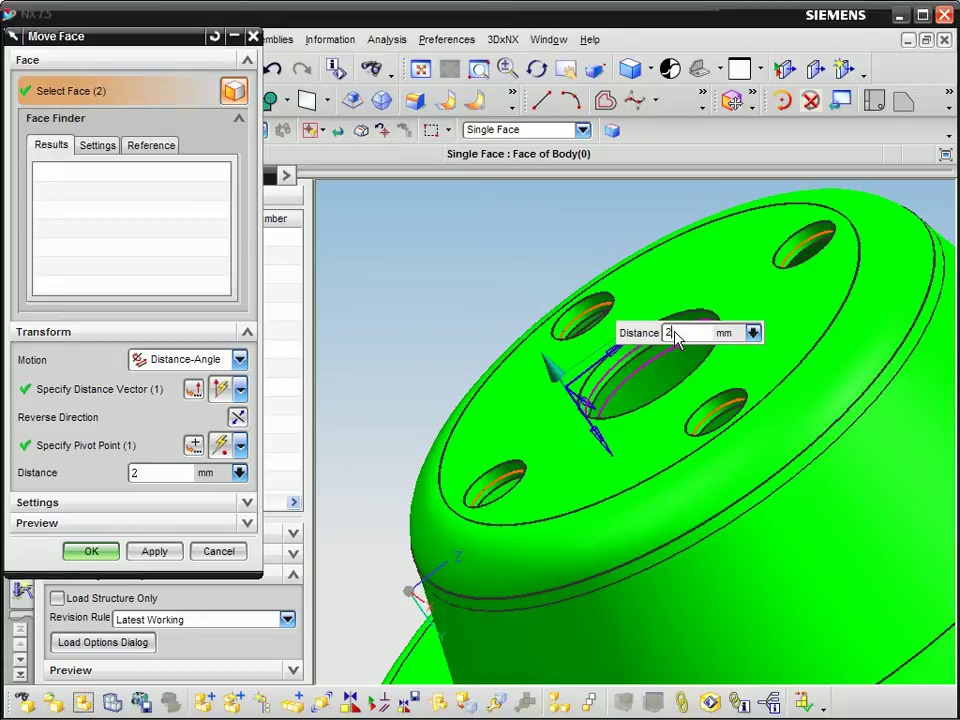
pyautogui.press('BackSpace')
pyautogui.write('3')
pyautogui.click(91, 551)
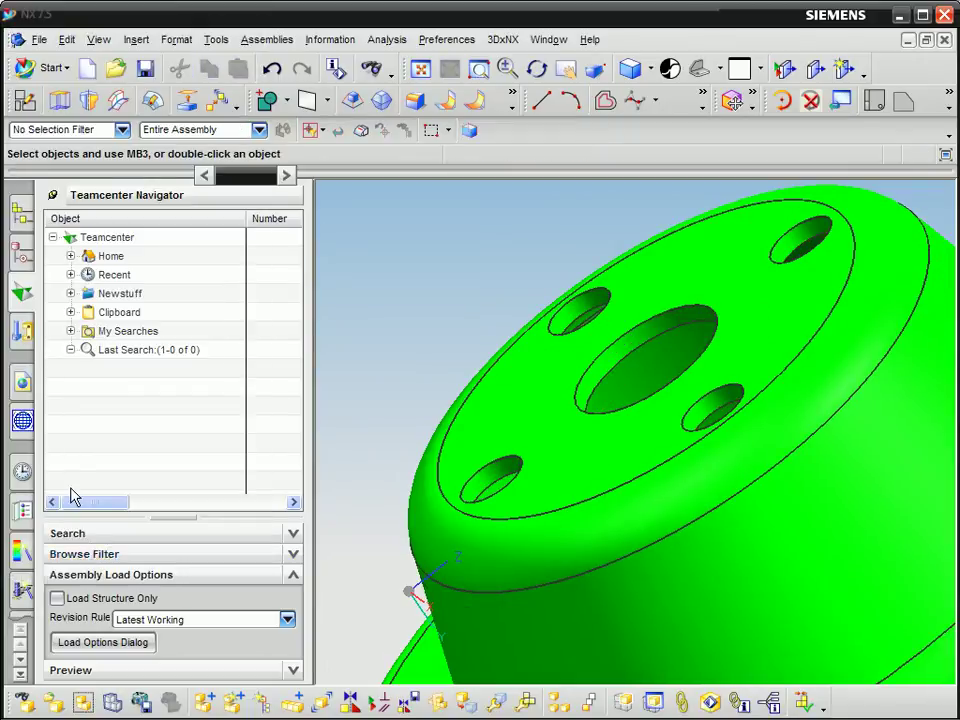
# - Toggle Move Face (1) off and back on in Model History to compare the pulley
pyautogui.click(24, 250)
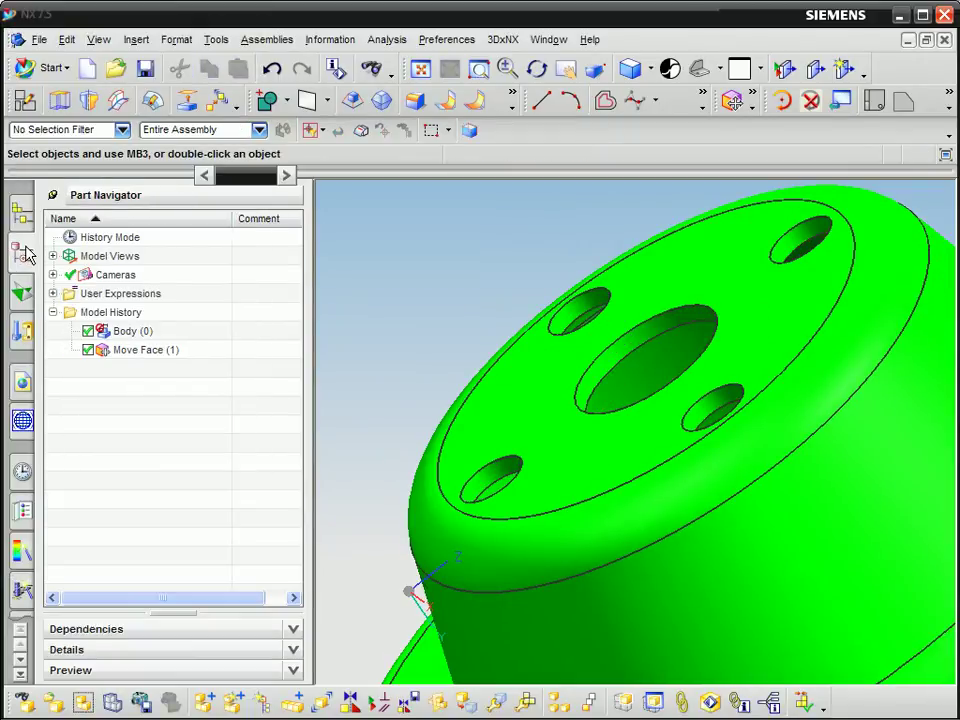
pyautogui.click(88, 351)
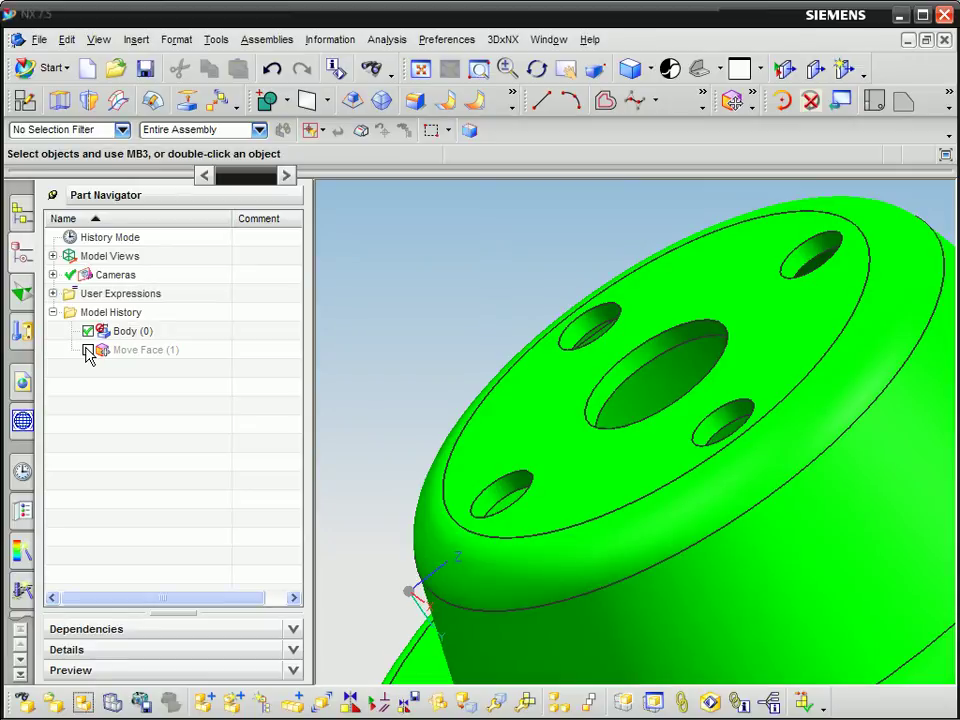
pyautogui.click(88, 351)
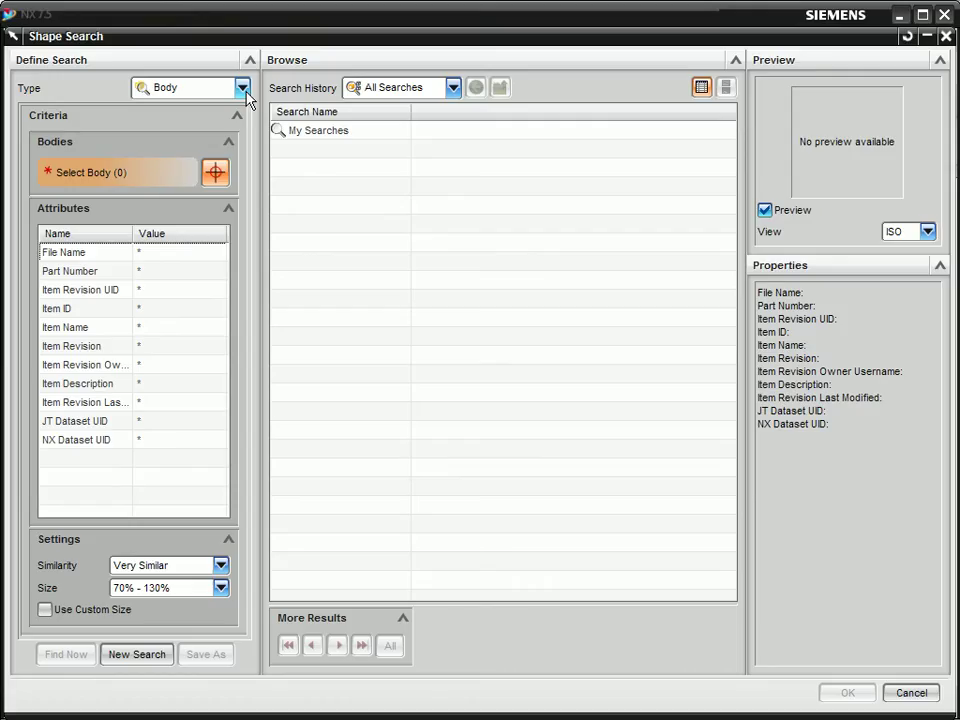
# - Run an Attribute search for File Name *pump*, finding 9 parts
pyautogui.click(242, 89)
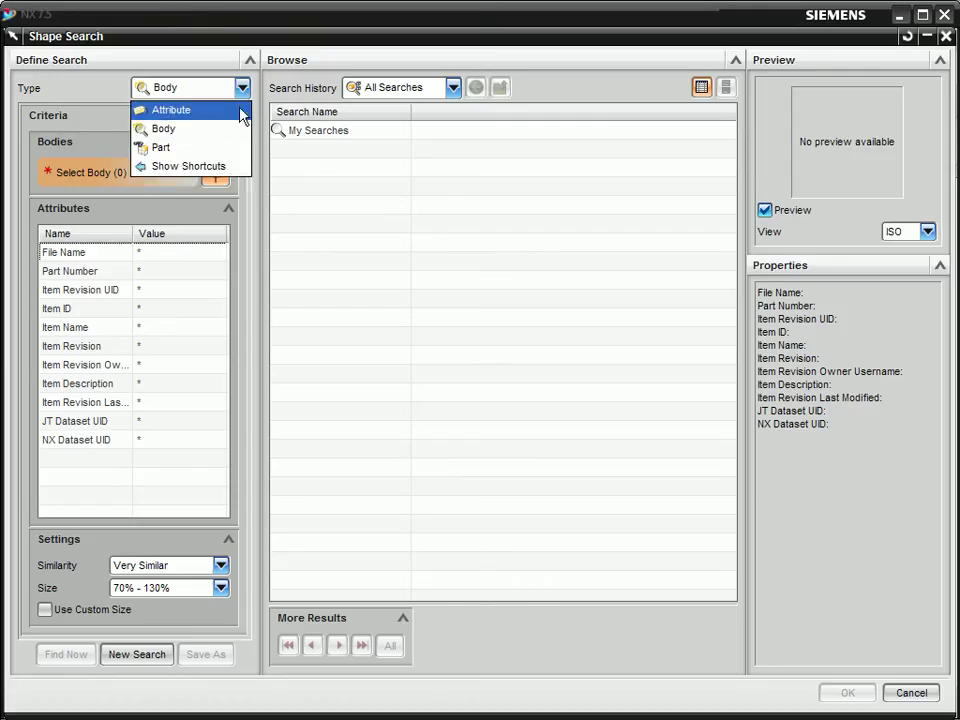
pyautogui.click(239, 109)
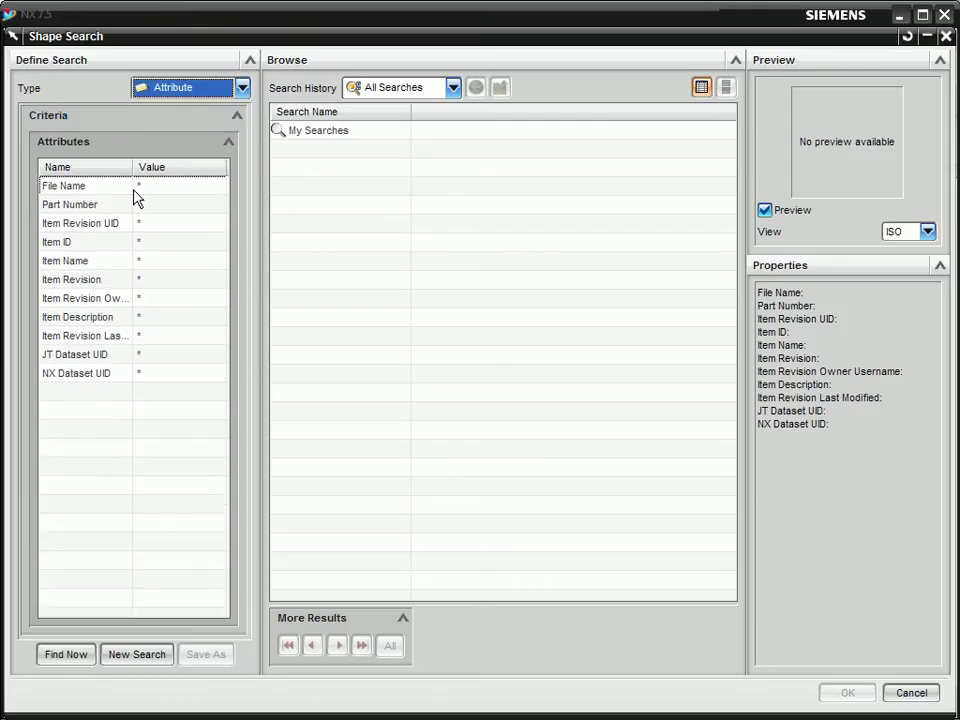
pyautogui.click(160, 195)
pyautogui.write('pump*')
pyautogui.click(66, 654)
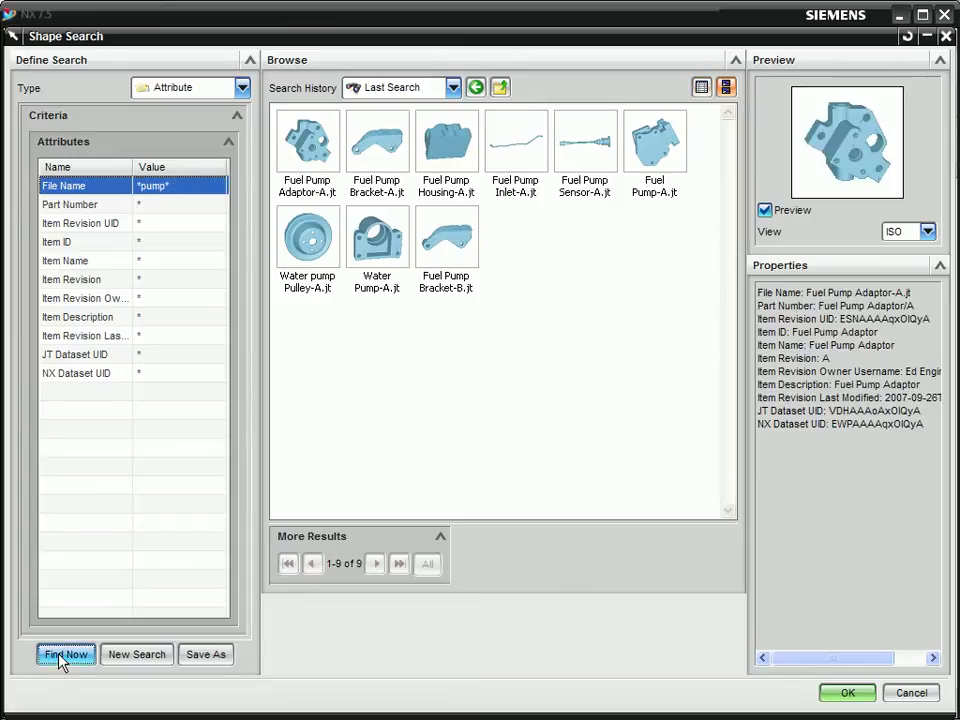
# - Open Water Pump-A.jt from the results and close Shape Search
pyautogui.click(380, 246)
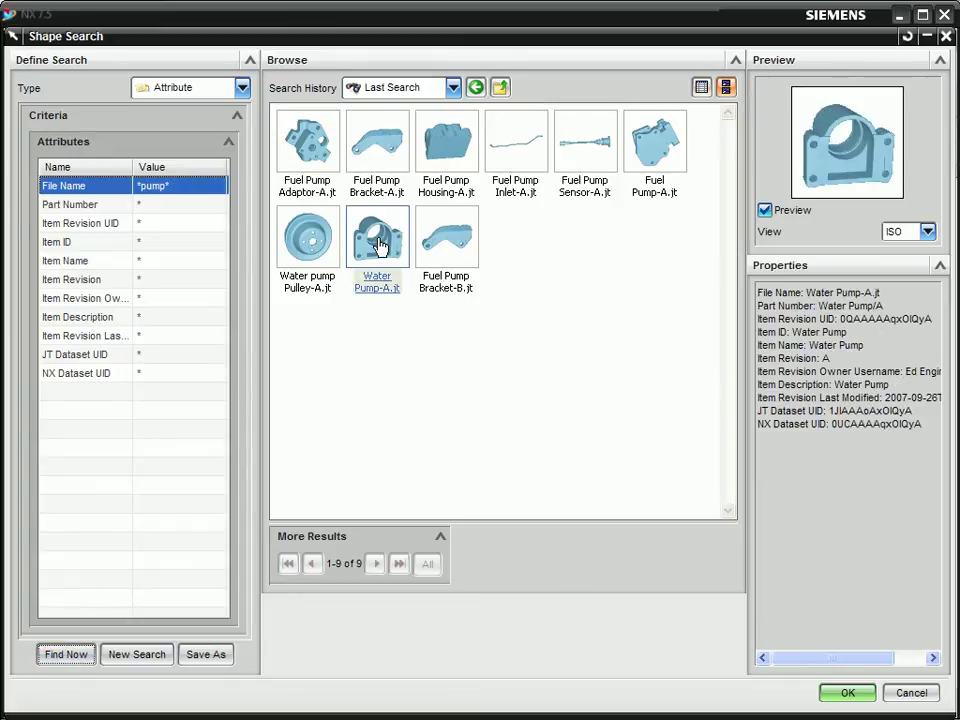
pyautogui.rightClick(379, 245)
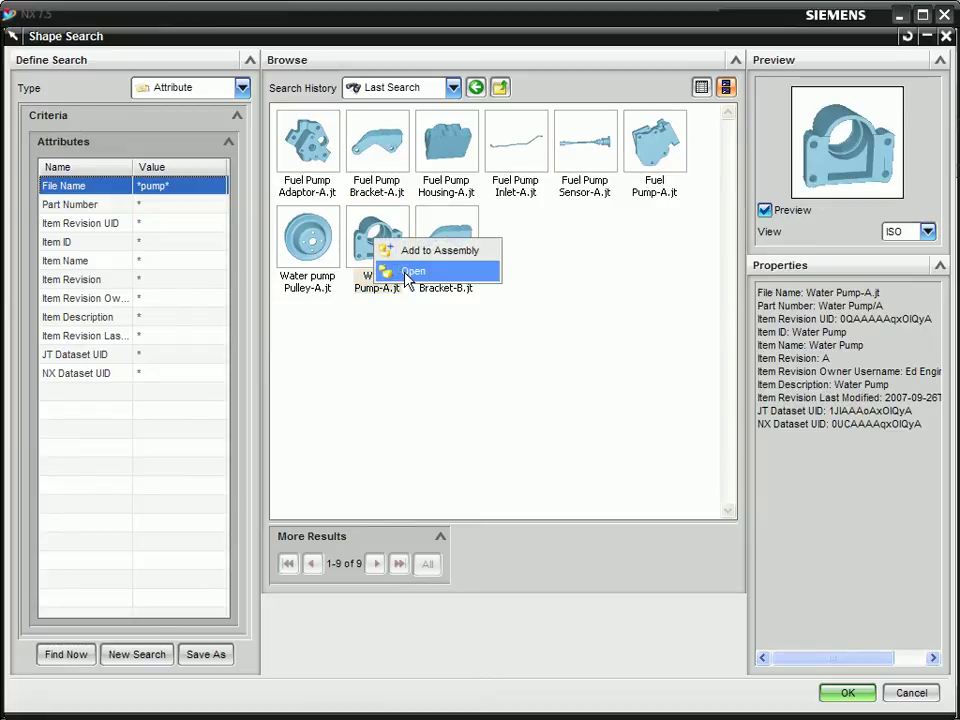
pyautogui.click(410, 272)
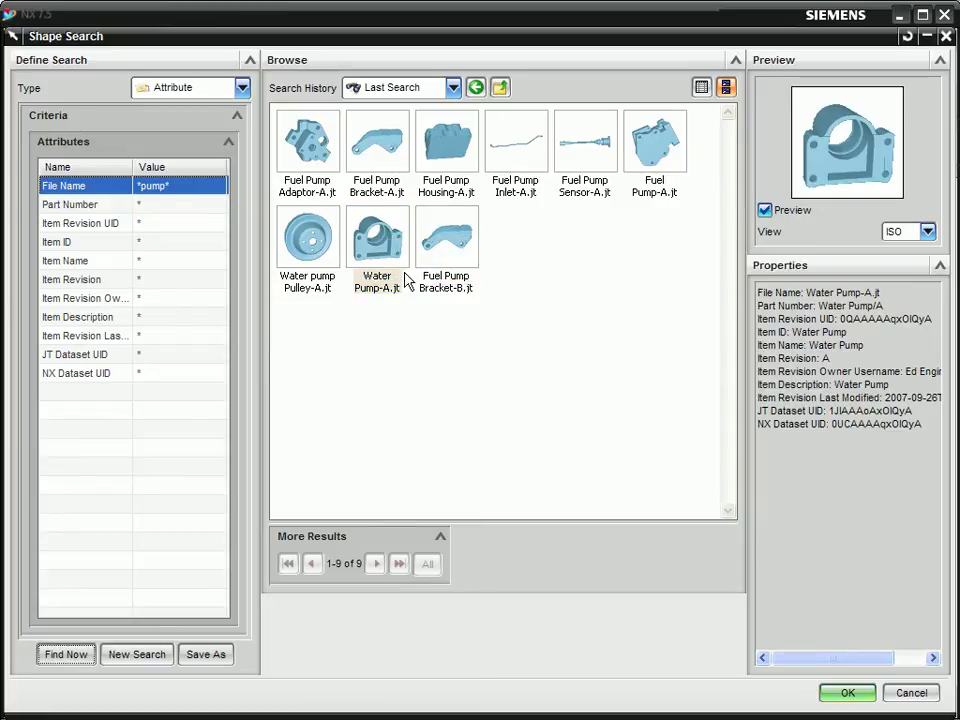
pyautogui.click(855, 692)
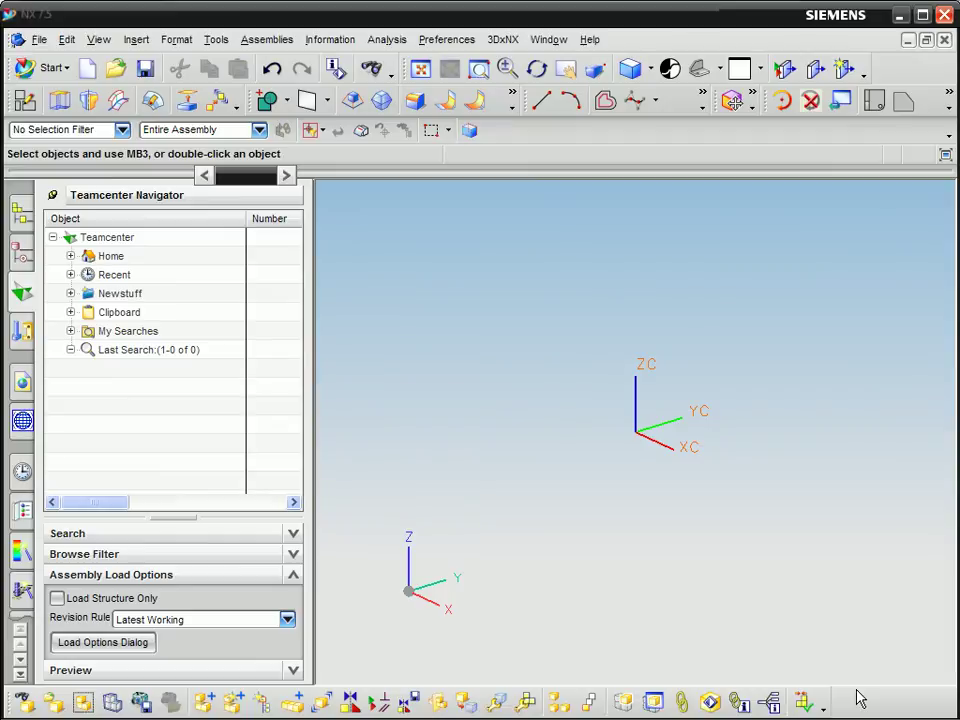
# - Rotate the Water Pump-A view to bring its bolted flange face into sight
pyautogui.press('F7')
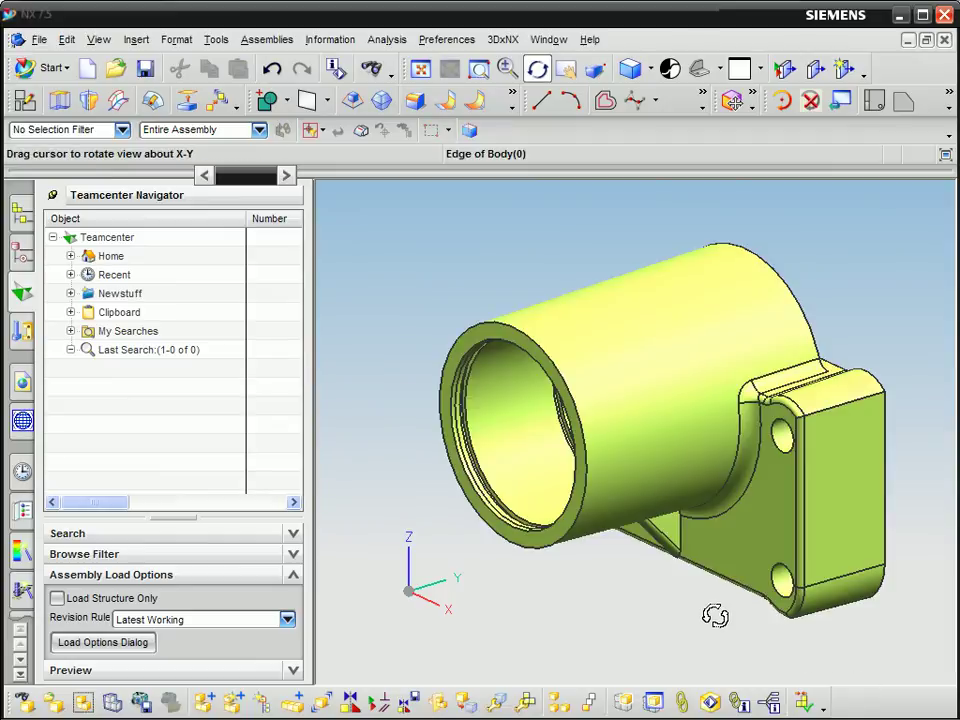
pyautogui.moveTo(714, 617); pyautogui.dragTo(665, 591)
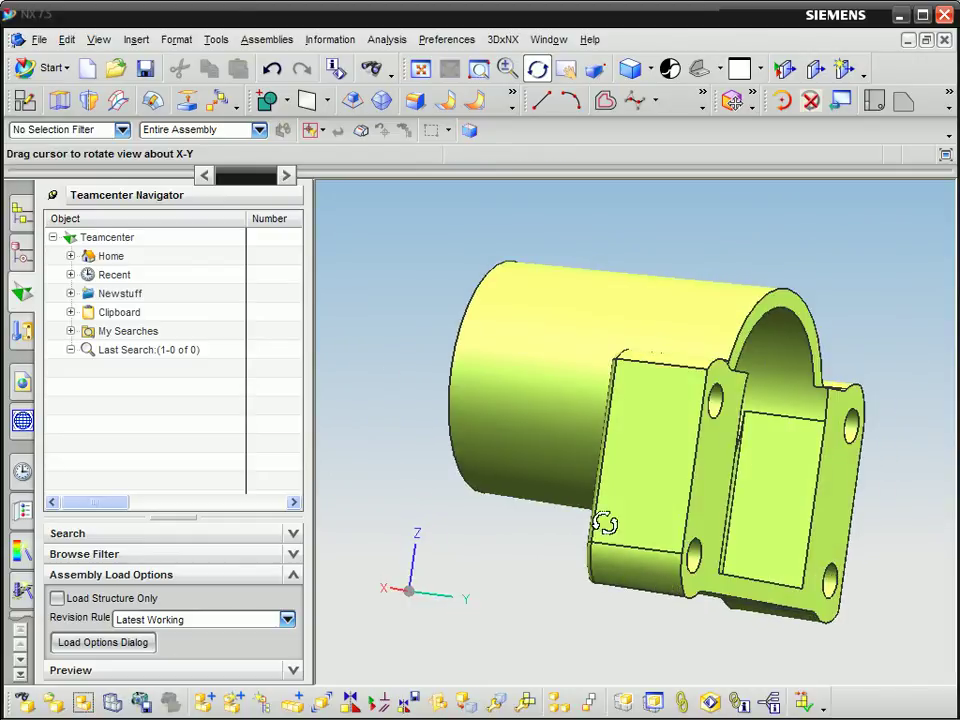
# - Run a Body-type Shape Search on the water pump, finding Water Pump-A.jt and 003573-A.jt
pyautogui.click(215, 40)
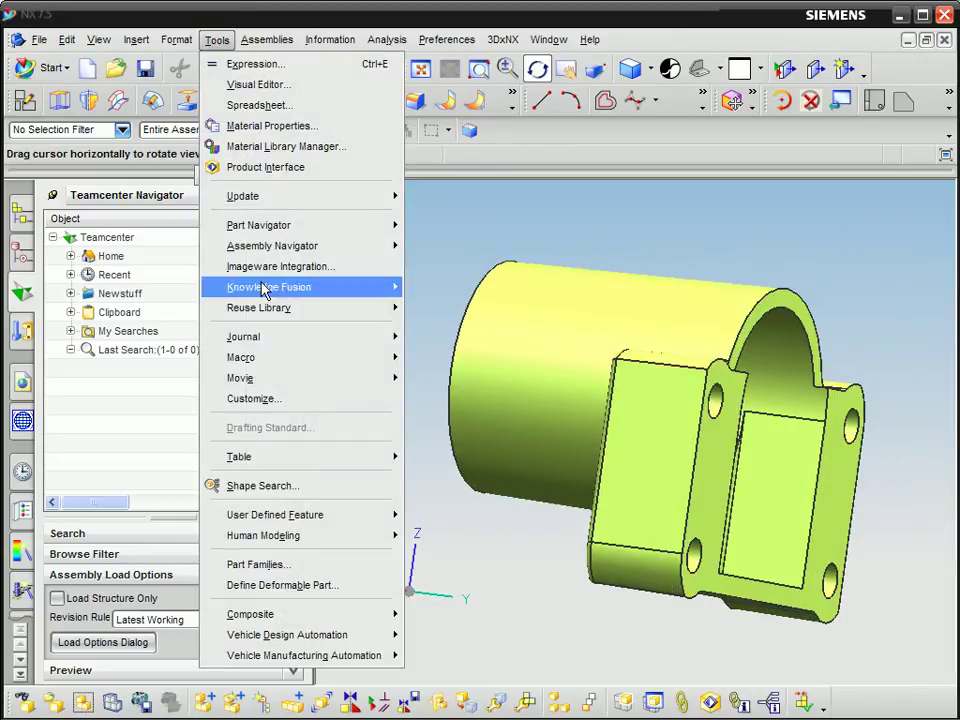
pyautogui.click(285, 487)
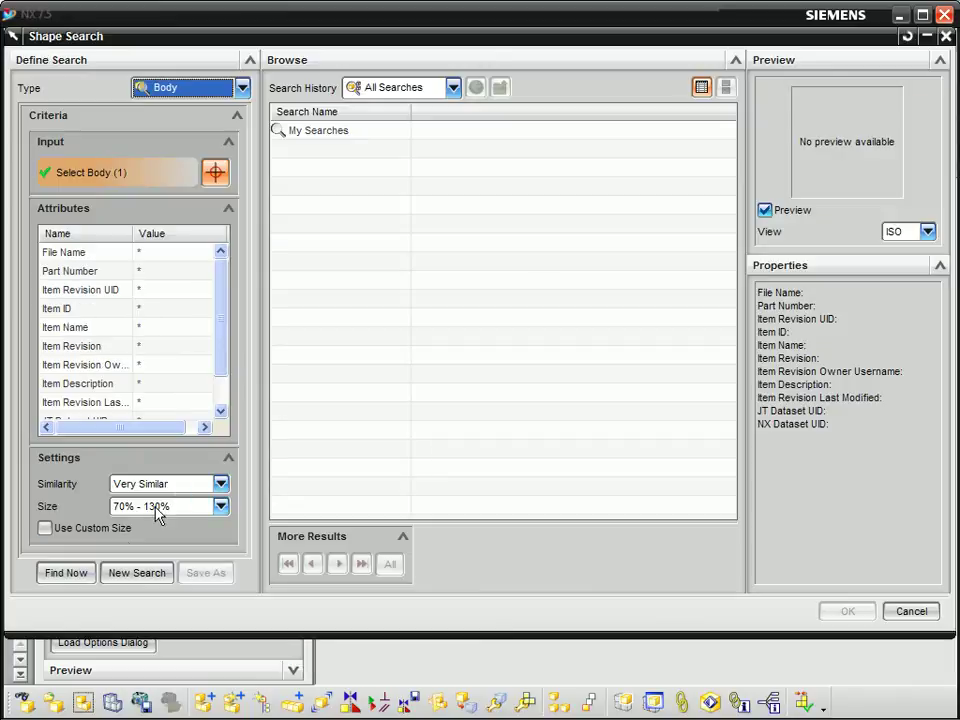
pyautogui.click(70, 571)
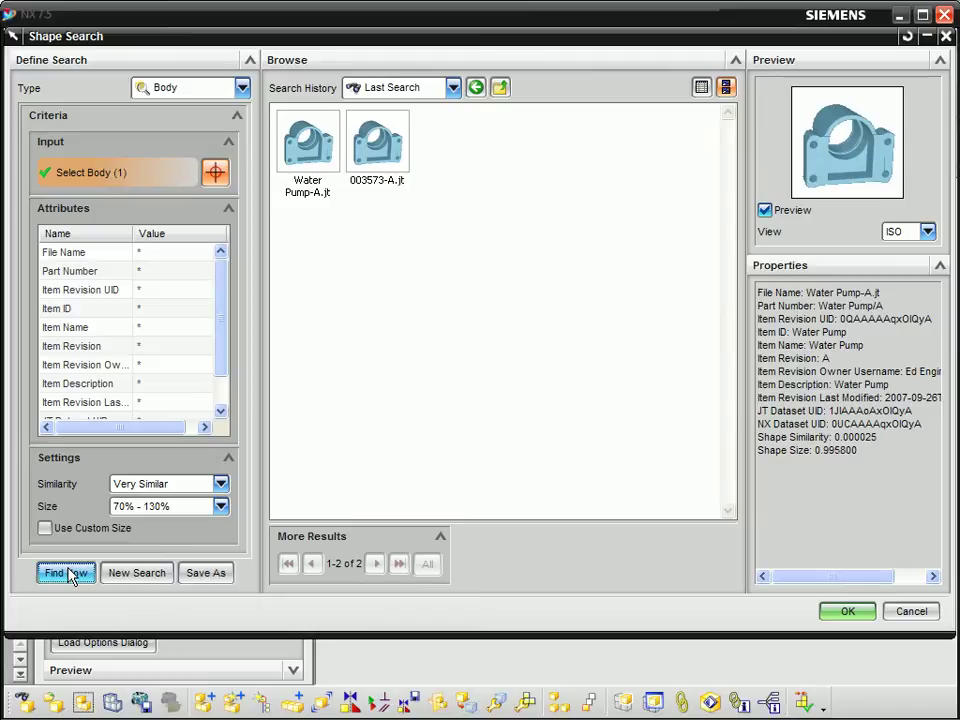
pyautogui.rightClick(311, 150)
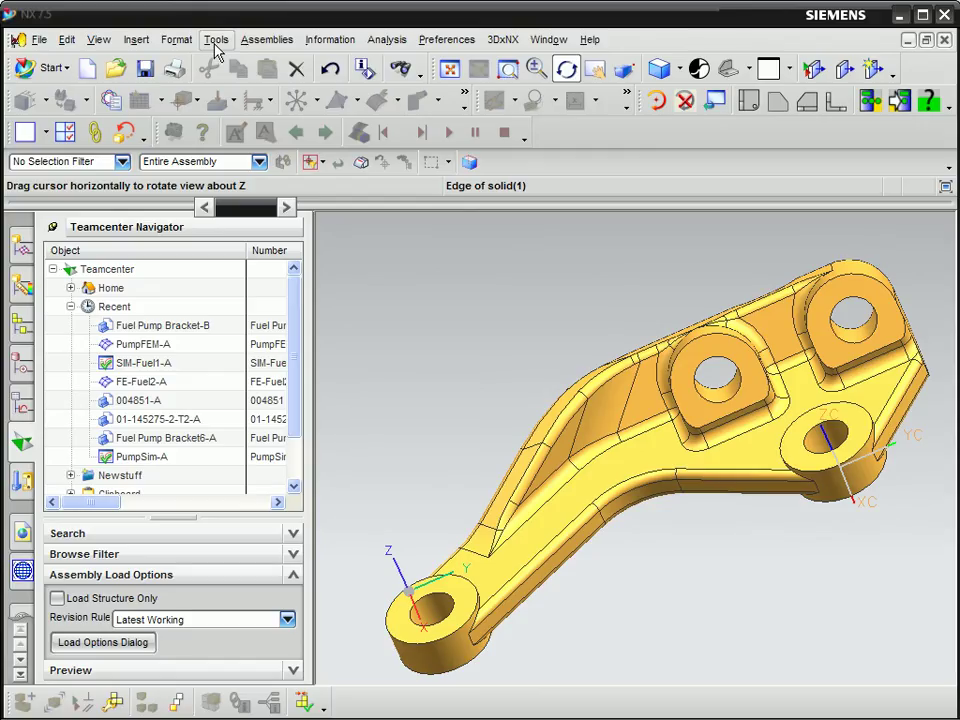
pyautogui.click(216, 42)
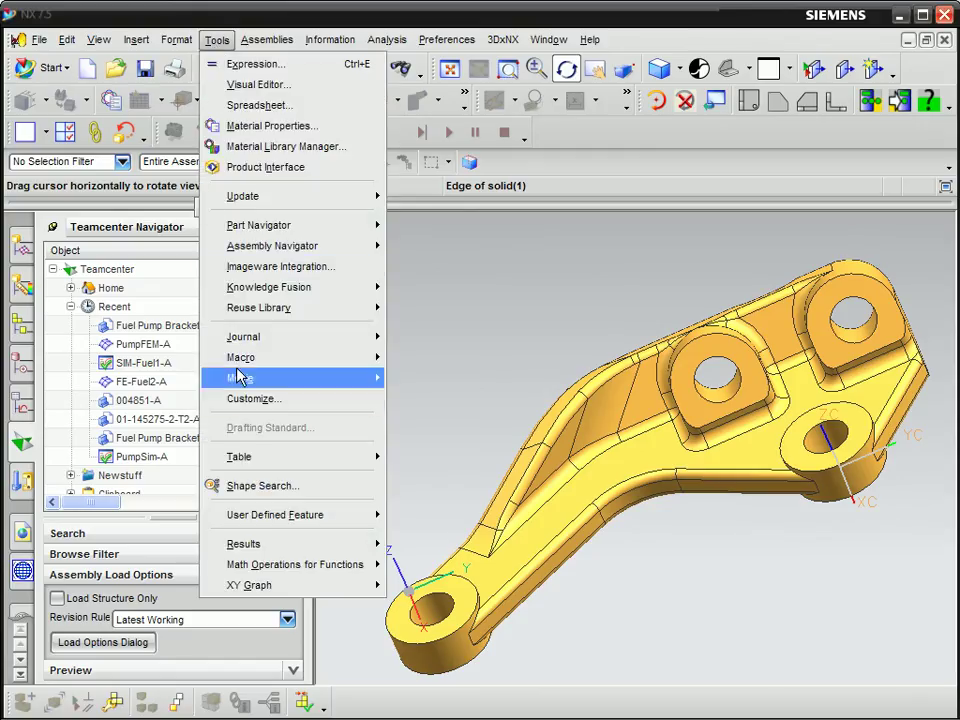
pyautogui.click(214, 485)
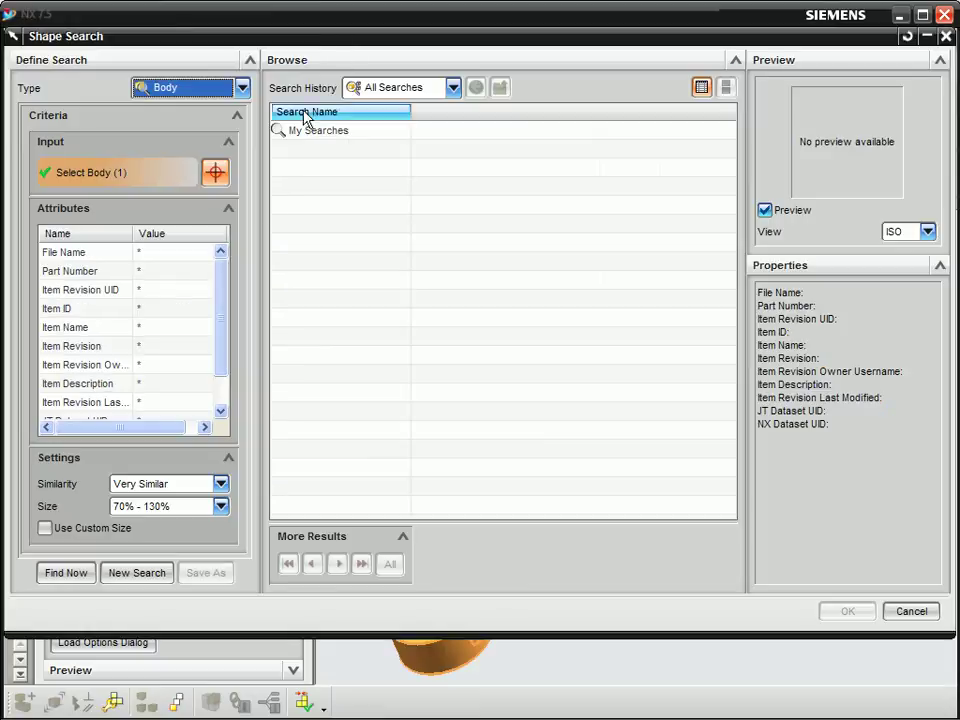
pyautogui.click(76, 577)
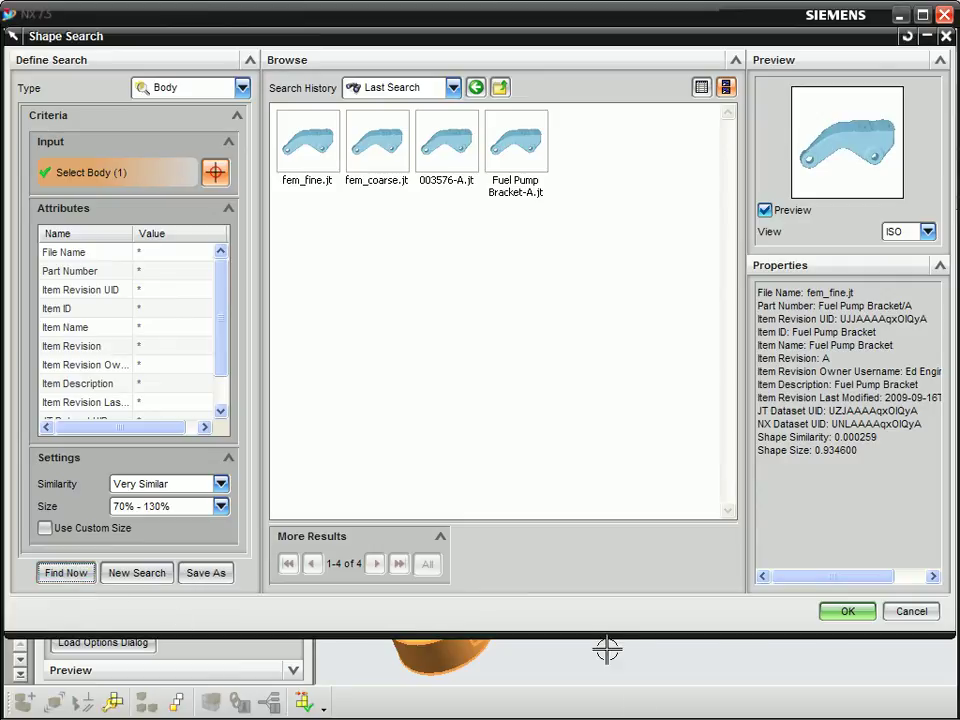
pyautogui.click(911, 614)
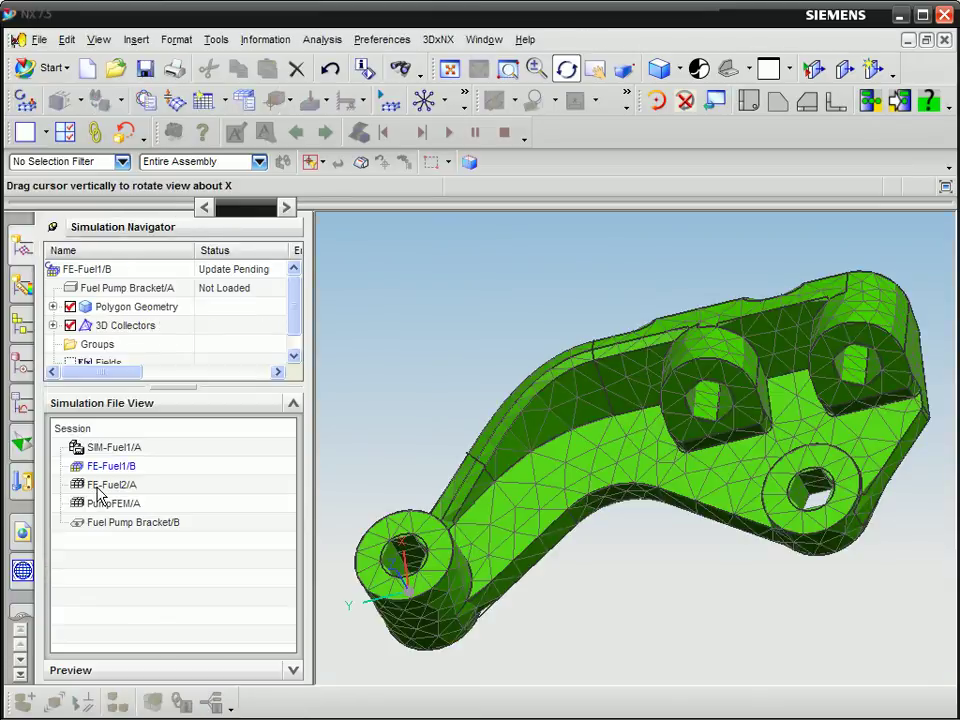
# - Display the FE-Fuel2/A mesh, then make Fuel Pump Bracket/B the displayed part again
pyautogui.click(97, 486)
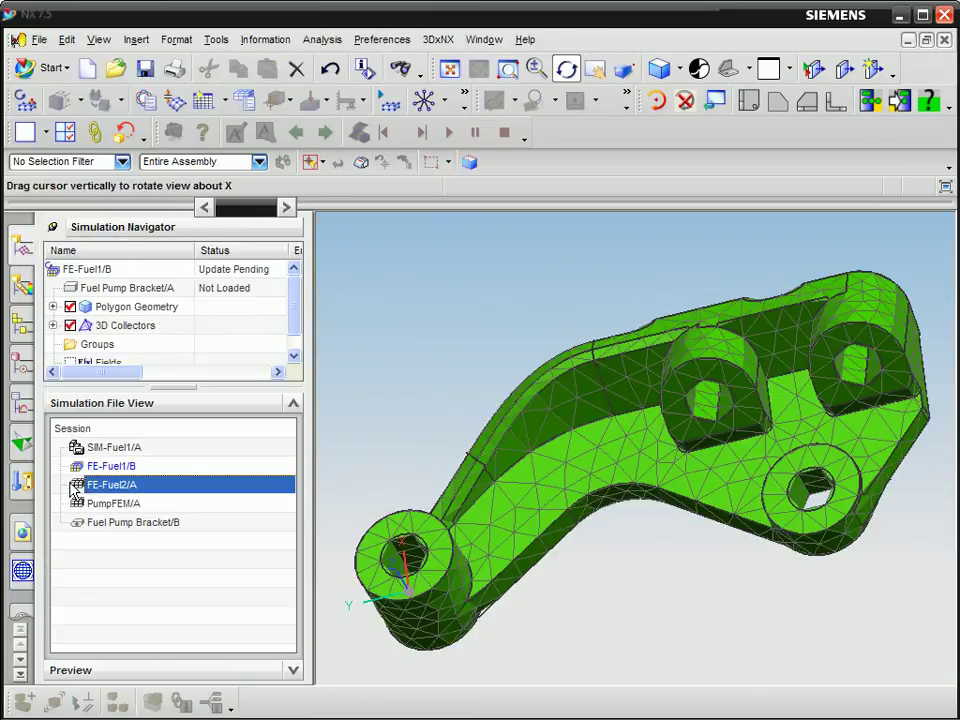
pyautogui.press('Escape')
pyautogui.doubleClick(80, 485)
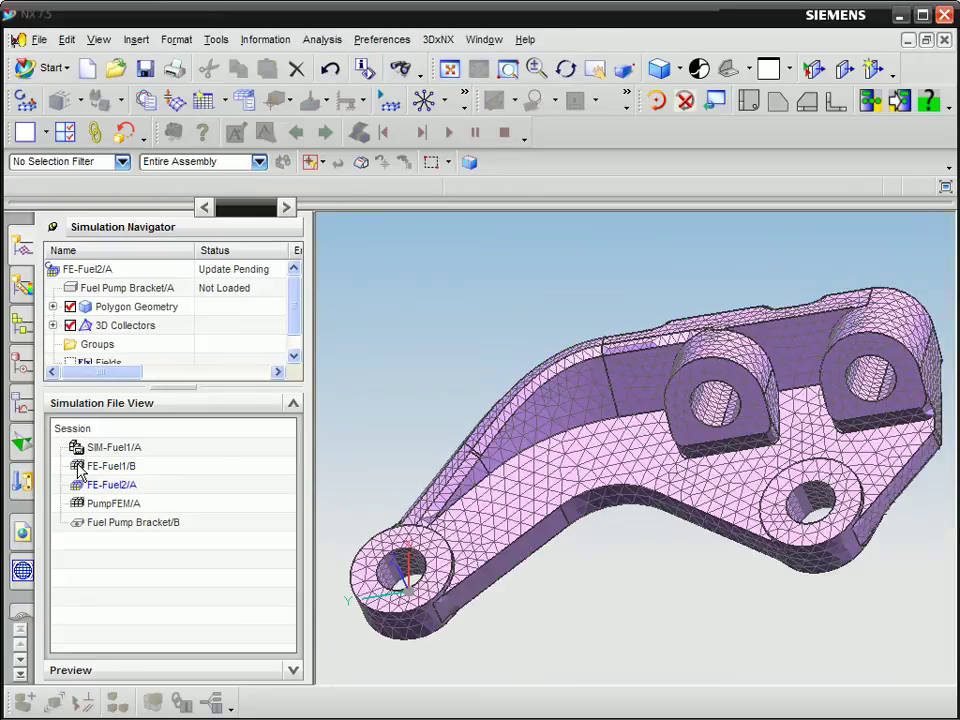
pyautogui.doubleClick(150, 522)
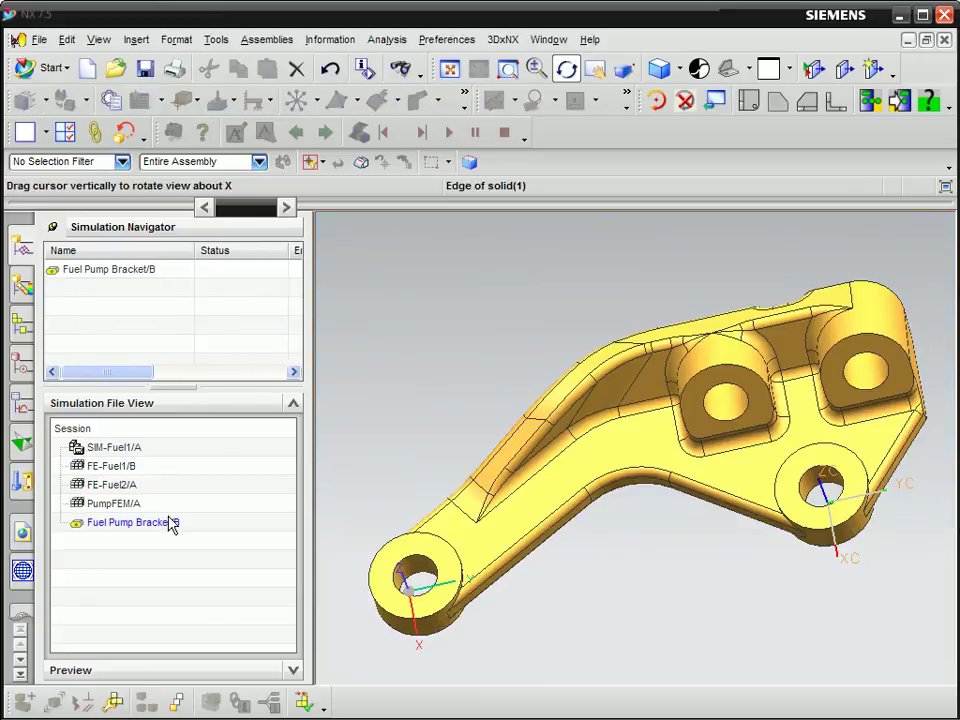